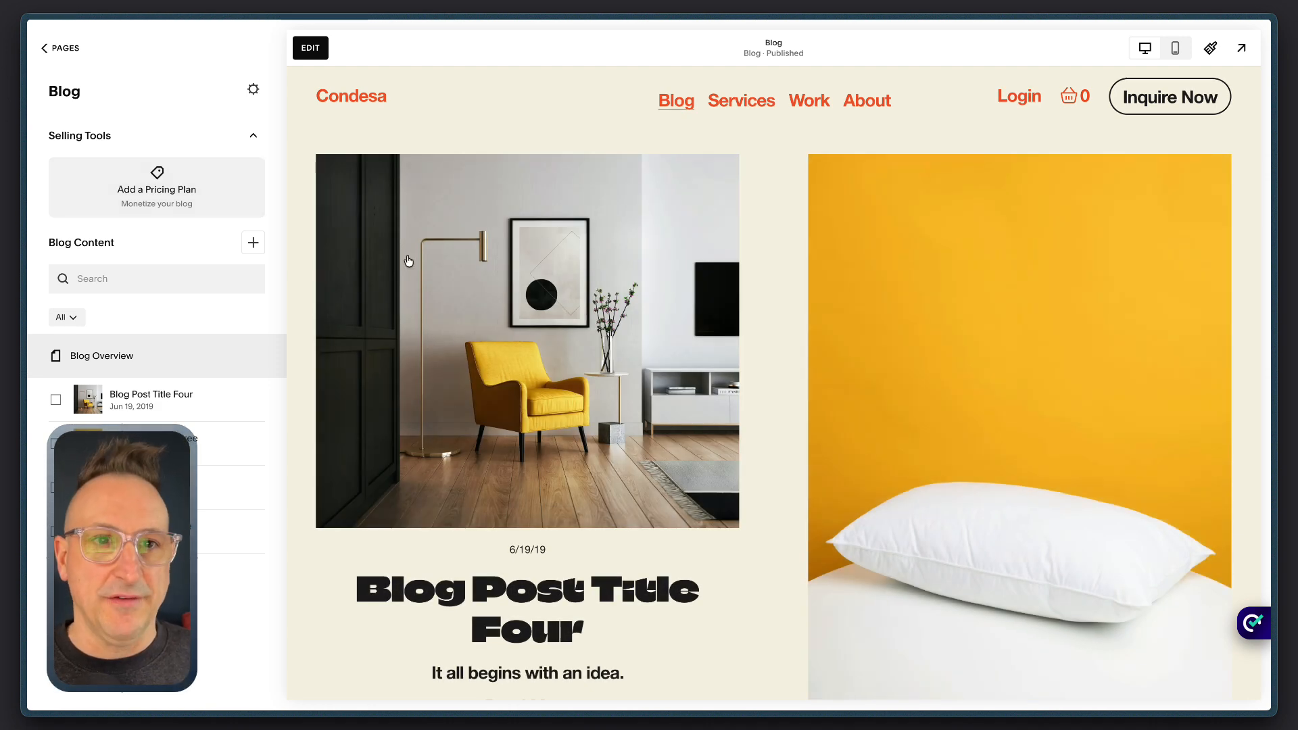
Open the post Blog Post Title Four in edit mode and bring up its section's format settings.
{"action": "scroll", "coordinate": [451, 301], "scroll_direction": "down", "scroll_amount": 10}
{"action": "scroll", "coordinate": [451, 301], "scroll_direction": "up", "scroll_amount": 12}
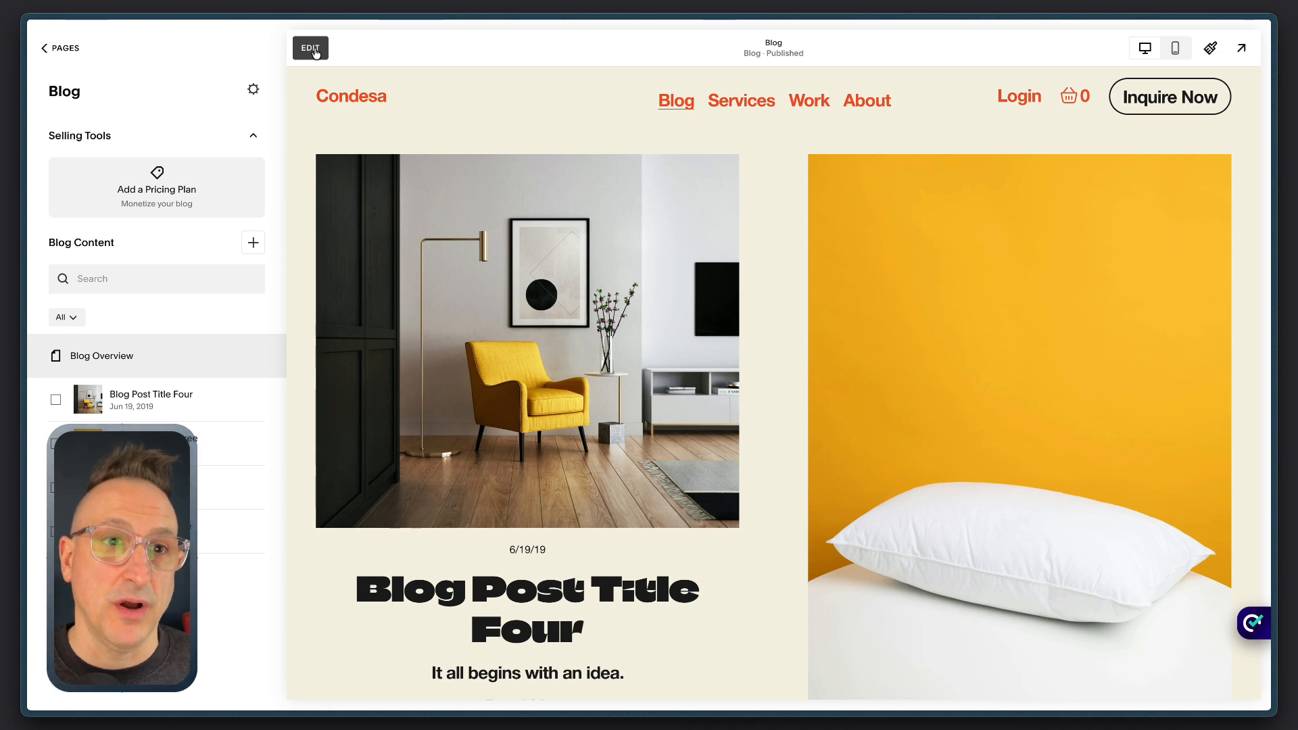
{"action": "left_click", "coordinate": [181, 400]}
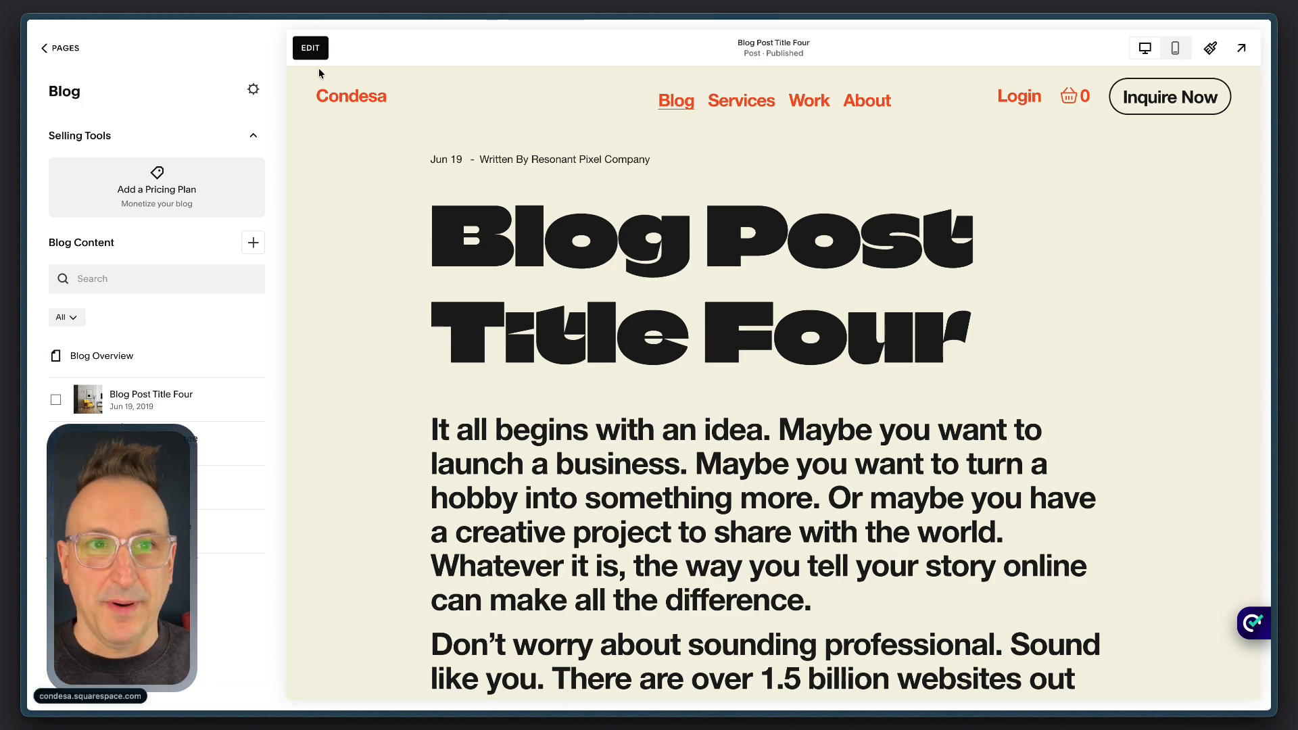
{"action": "left_click", "coordinate": [310, 47]}
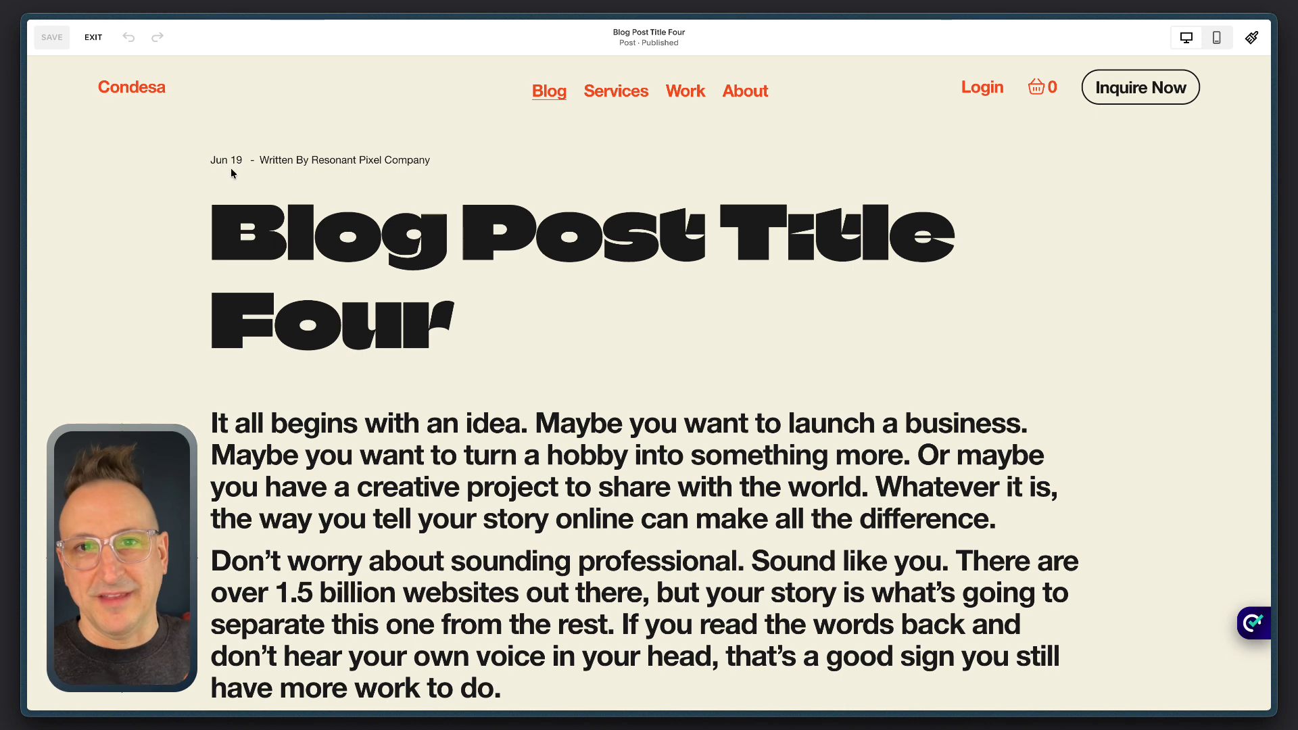
{"action": "left_click", "coordinate": [1223, 156]}
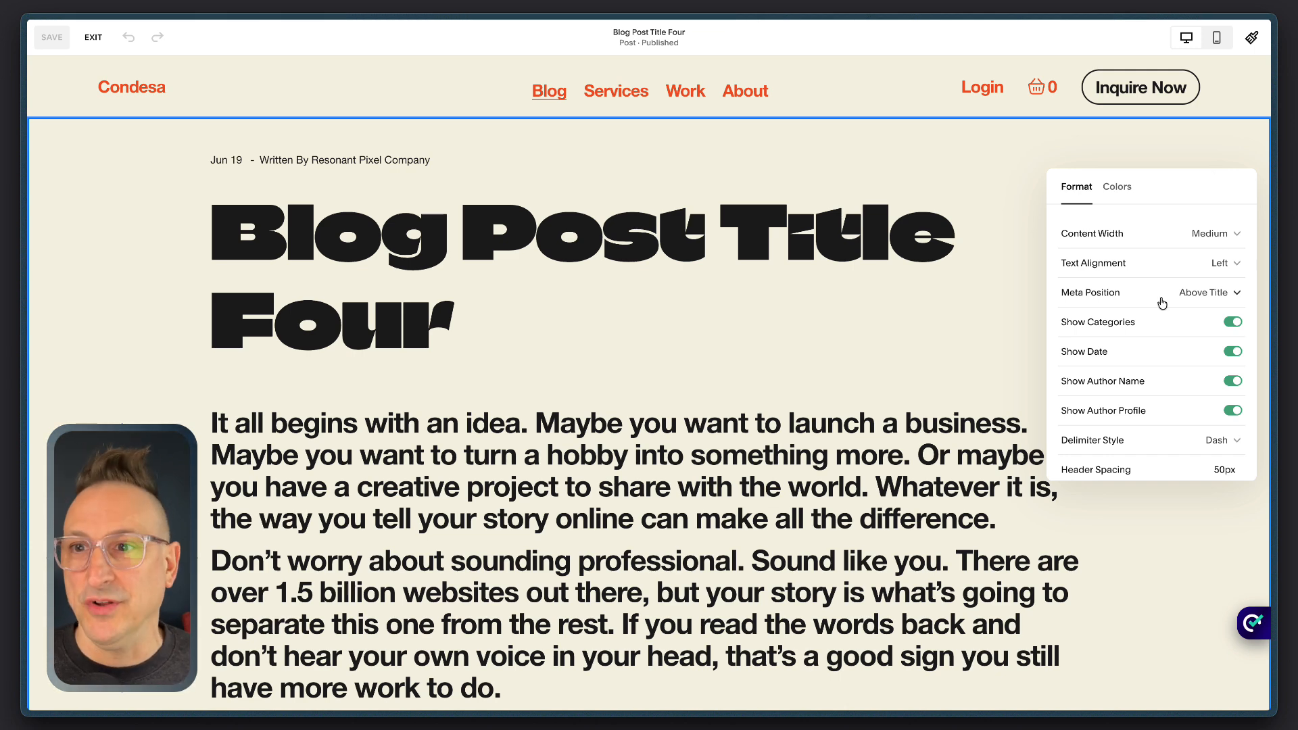
{"action": "left_click", "coordinate": [988, 305]}
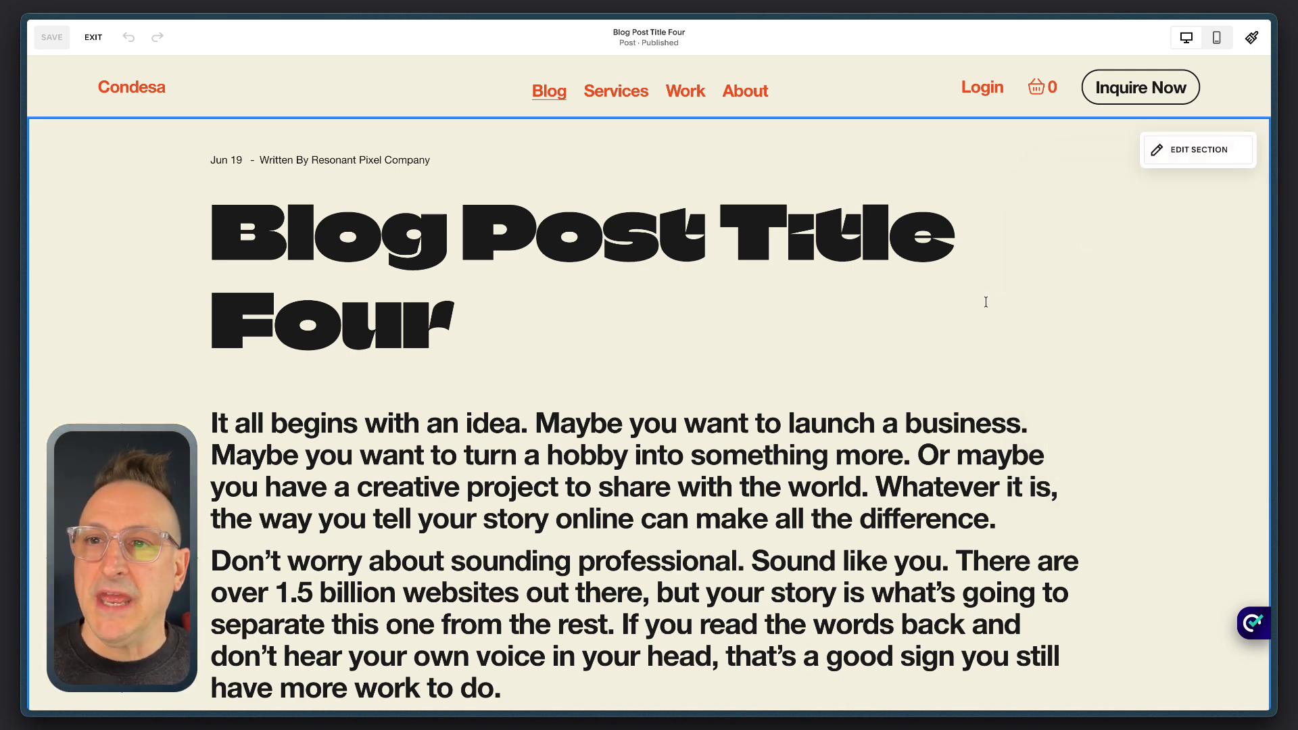
{"action": "left_click", "coordinate": [1203, 152]}
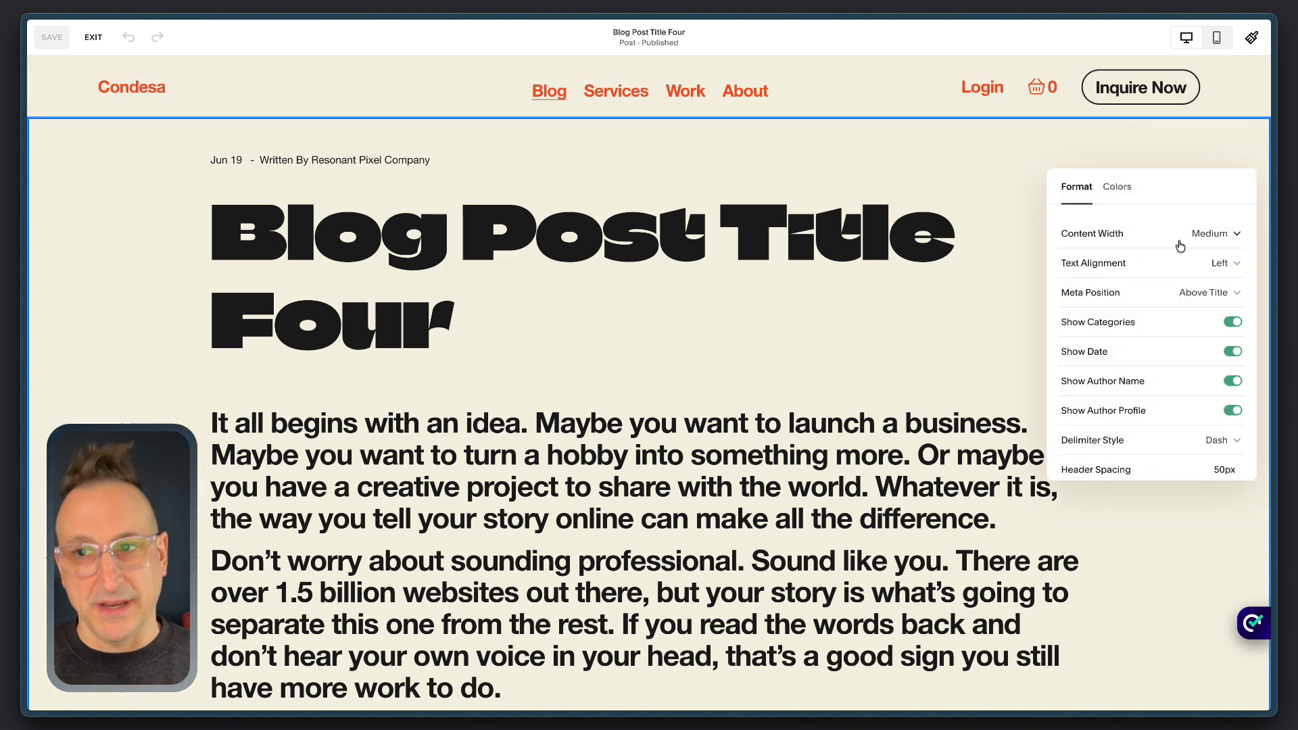
Turn off Show Categories, Show Date, Show Author Name and Show Author Profile for the blog post section.
{"action": "scroll", "coordinate": [1191, 280], "scroll_direction": "down", "scroll_amount": 1}
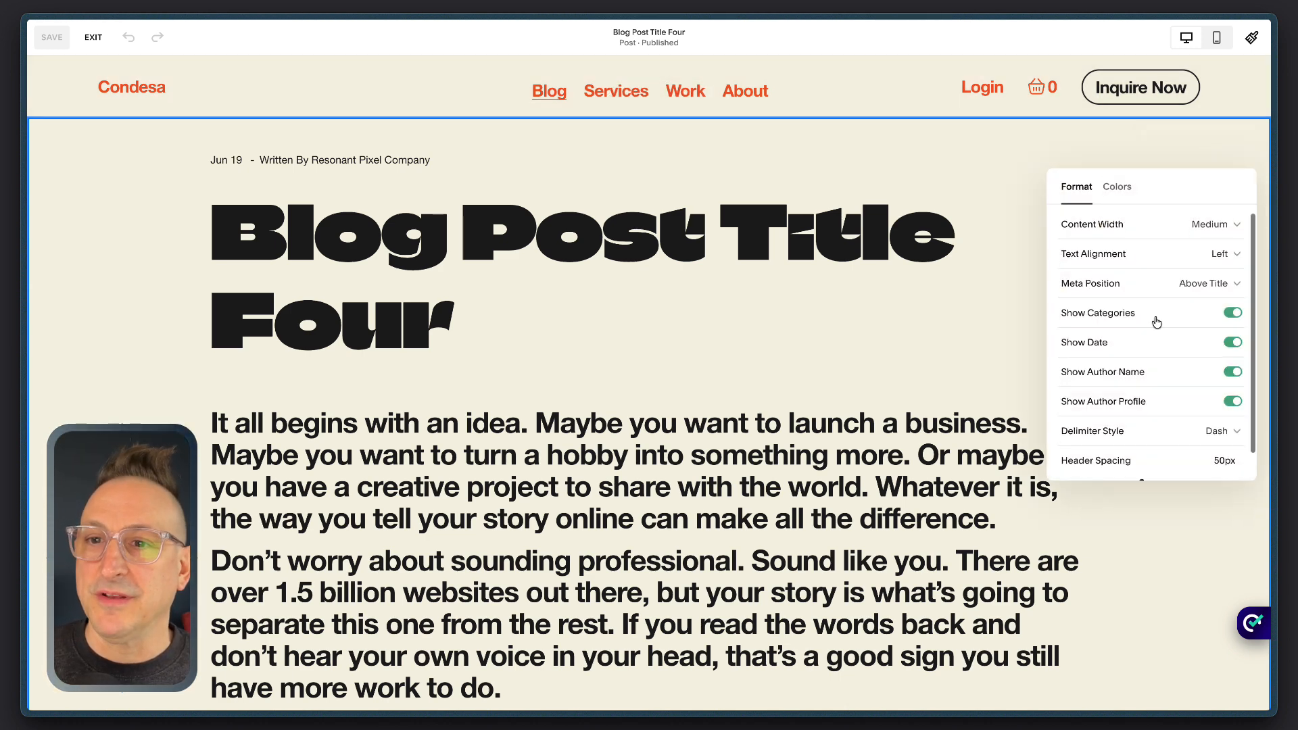
{"action": "left_click", "coordinate": [1232, 314]}
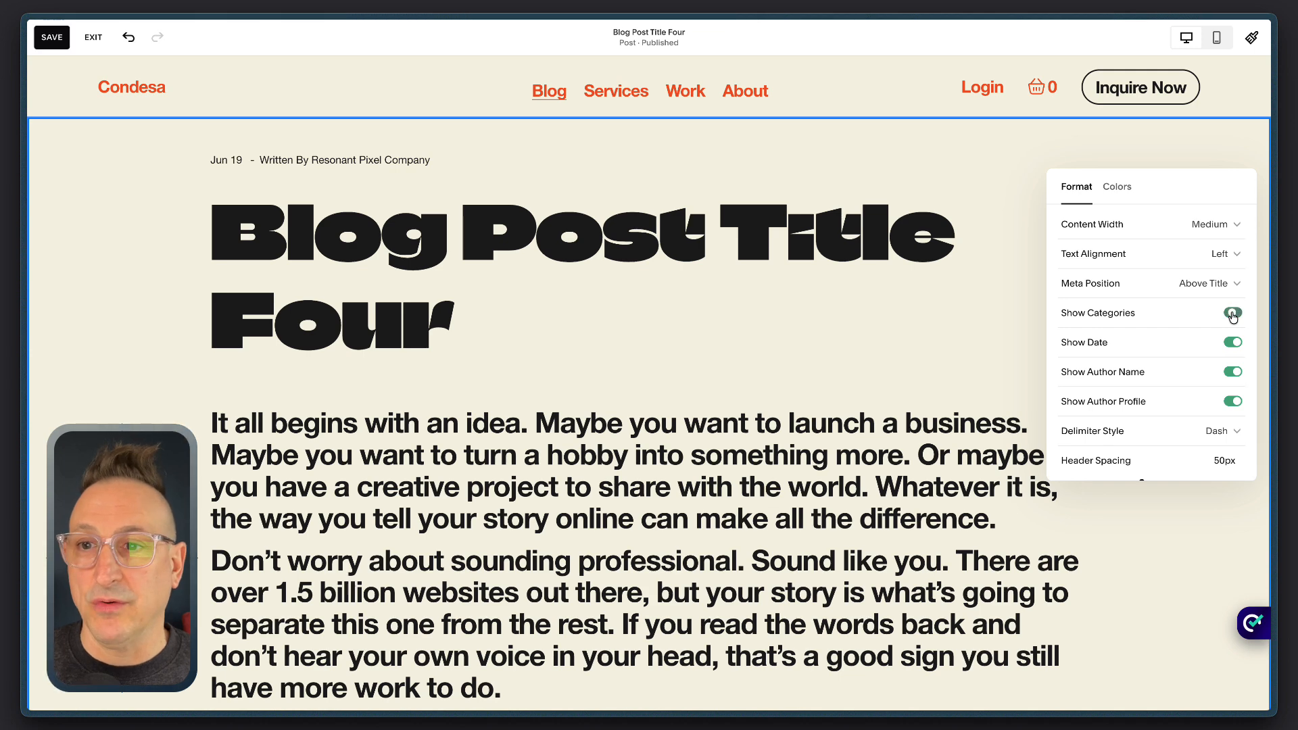
{"action": "left_click", "coordinate": [1232, 343]}
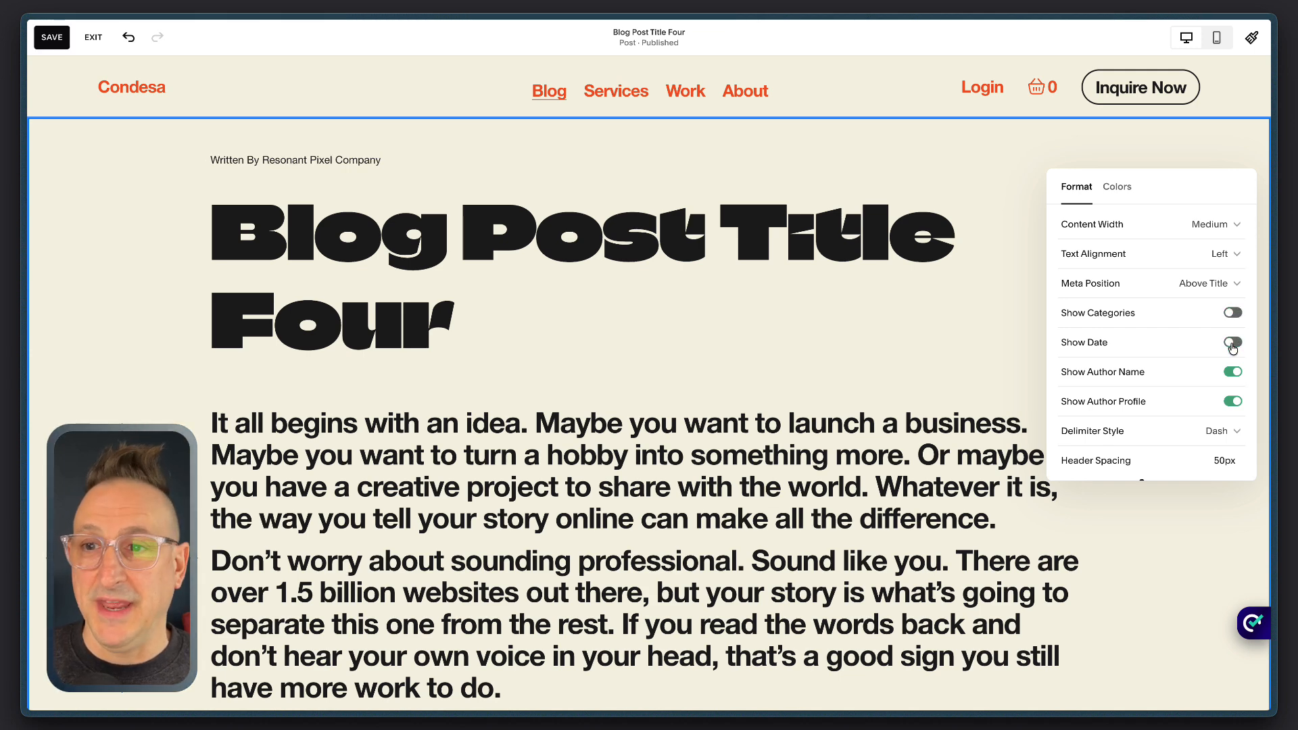
{"action": "left_click", "coordinate": [1233, 345]}
{"action": "left_click", "coordinate": [1233, 345]}
{"action": "left_click", "coordinate": [1233, 372]}
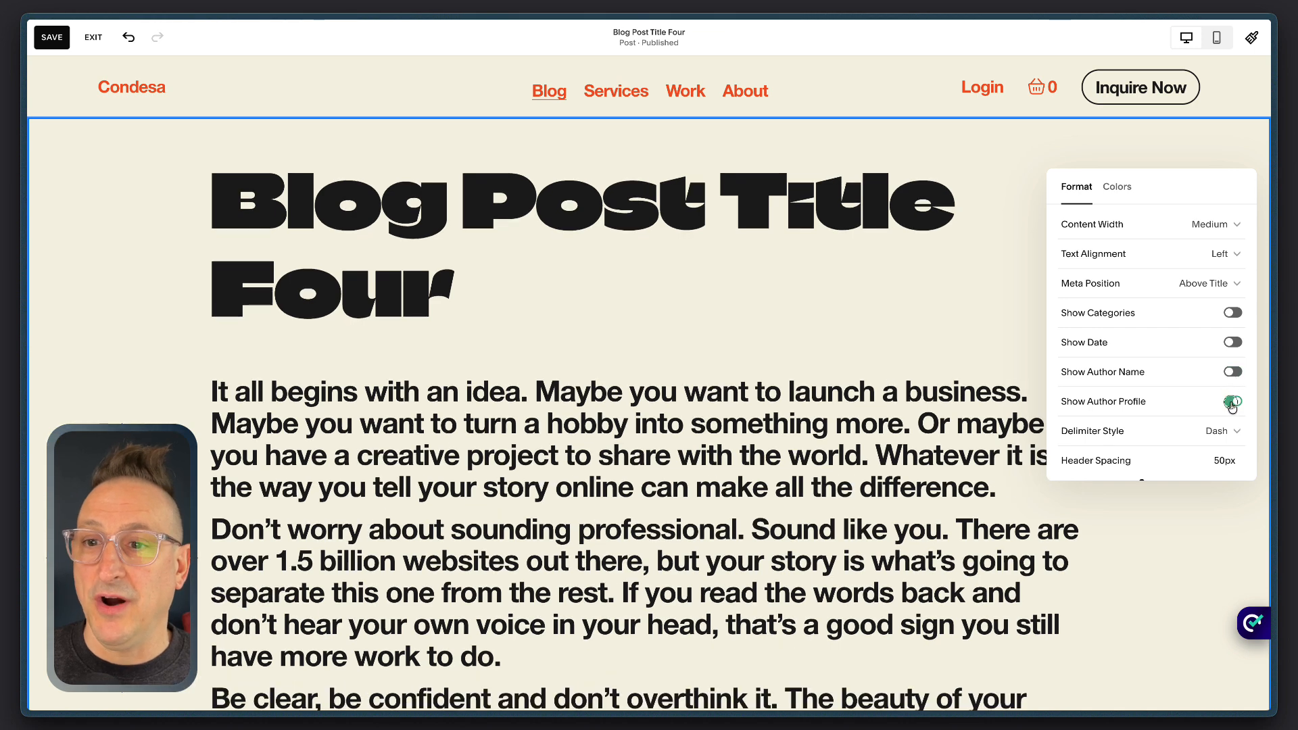
{"action": "scroll", "coordinate": [1190, 392], "scroll_direction": "down", "scroll_amount": 1}
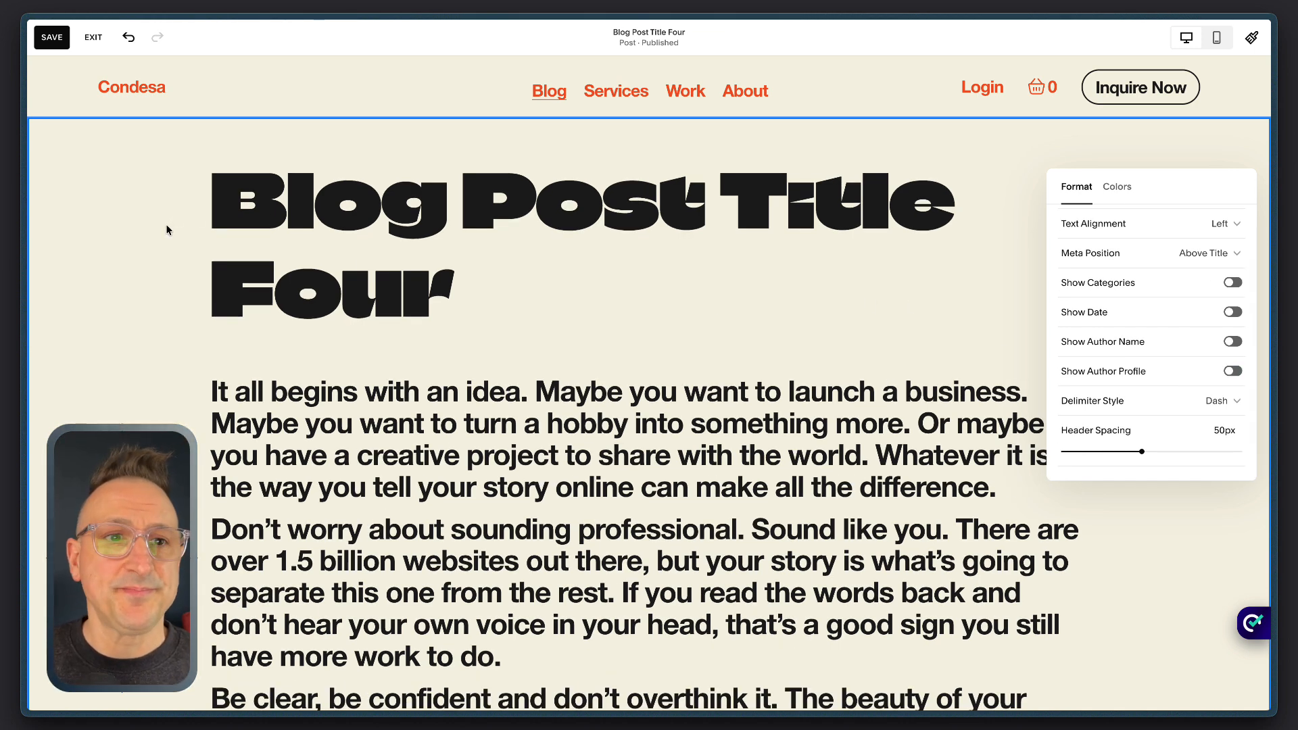
{"action": "left_click", "coordinate": [159, 190]}
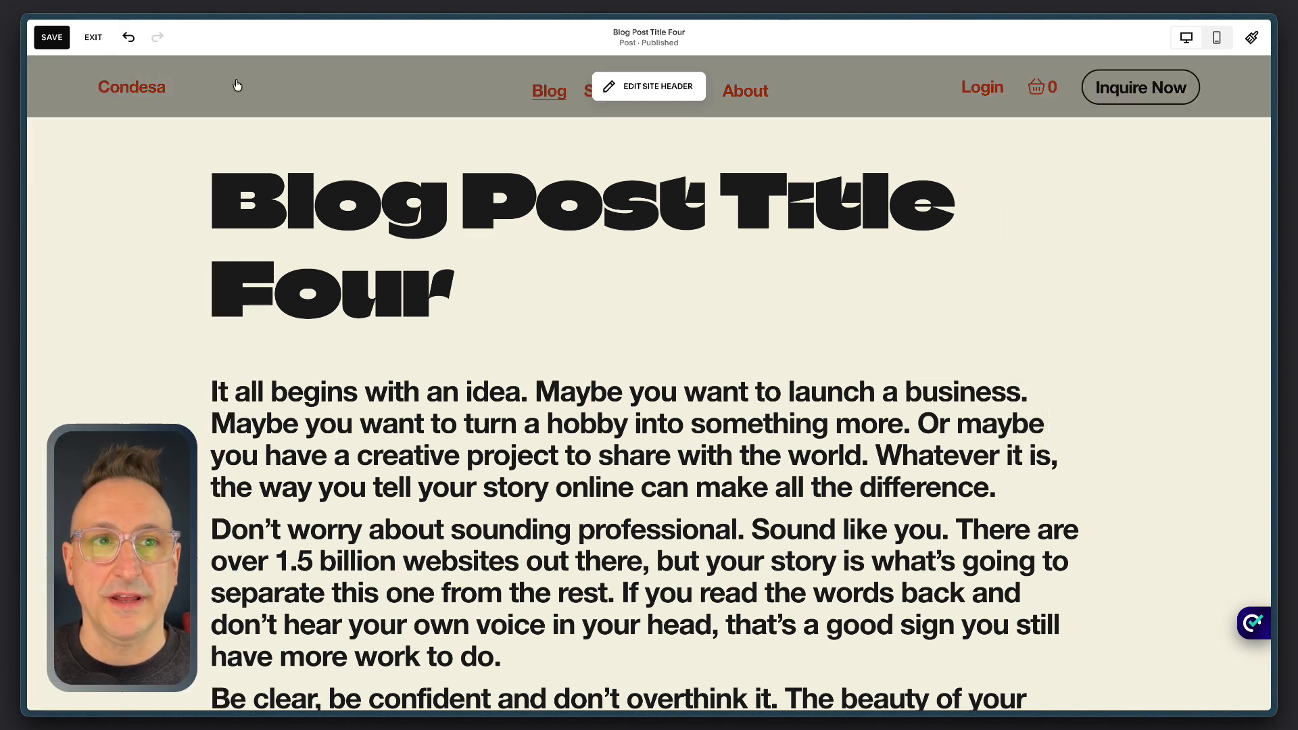
Save the blog post changes, exit editing and return to the blog overview page.
{"action": "left_click", "coordinate": [61, 34]}
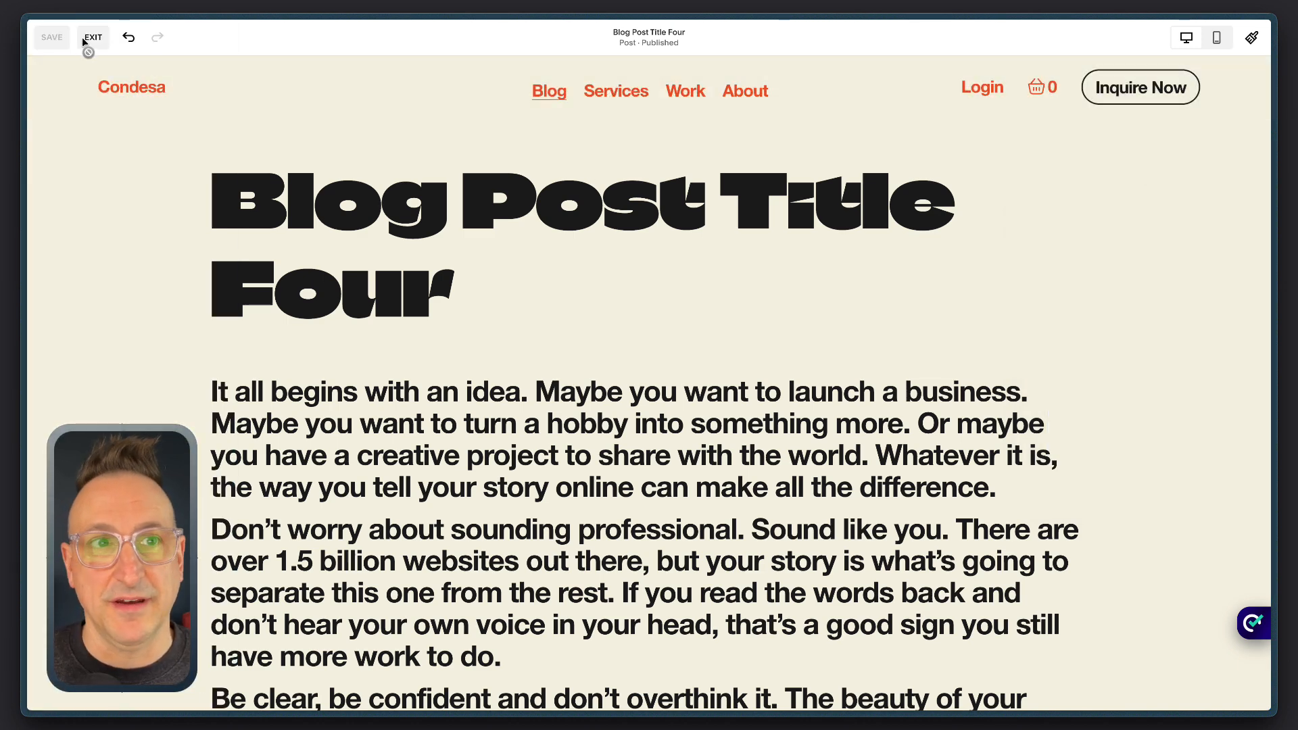
{"action": "left_click", "coordinate": [83, 38]}
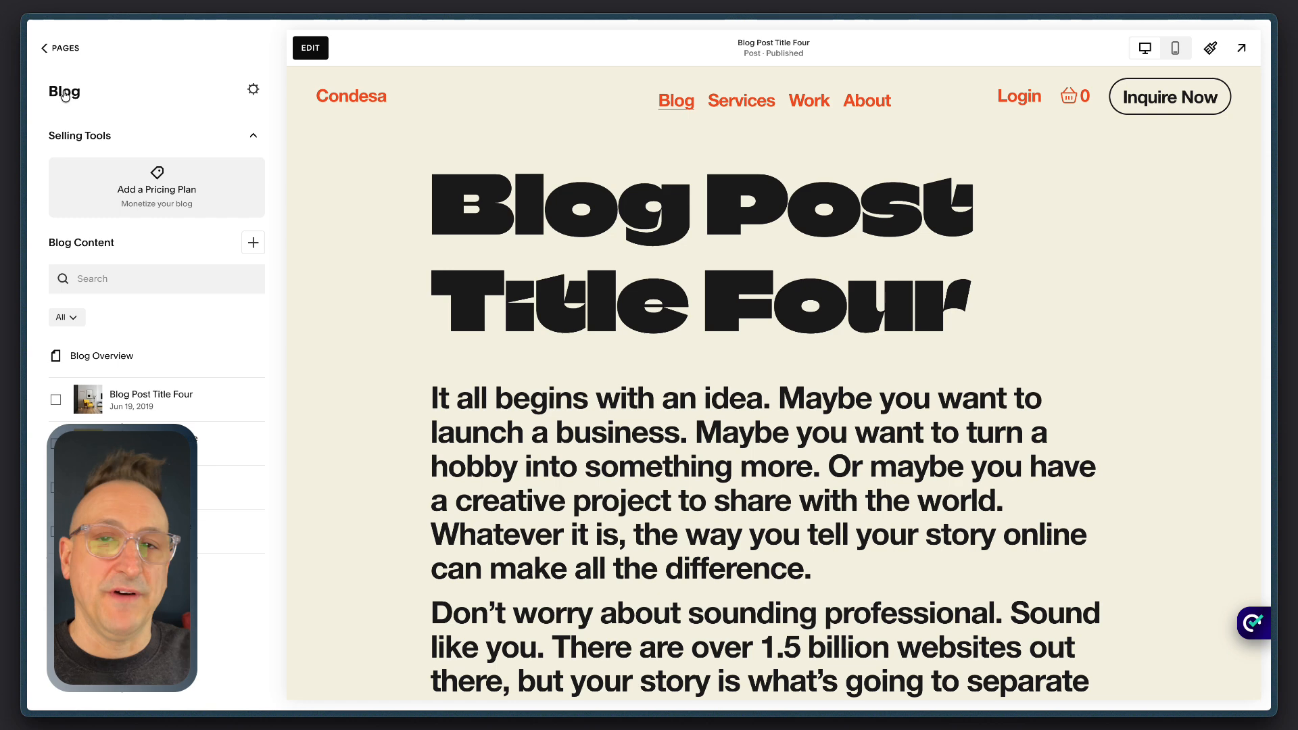
{"action": "left_click", "coordinate": [65, 95]}
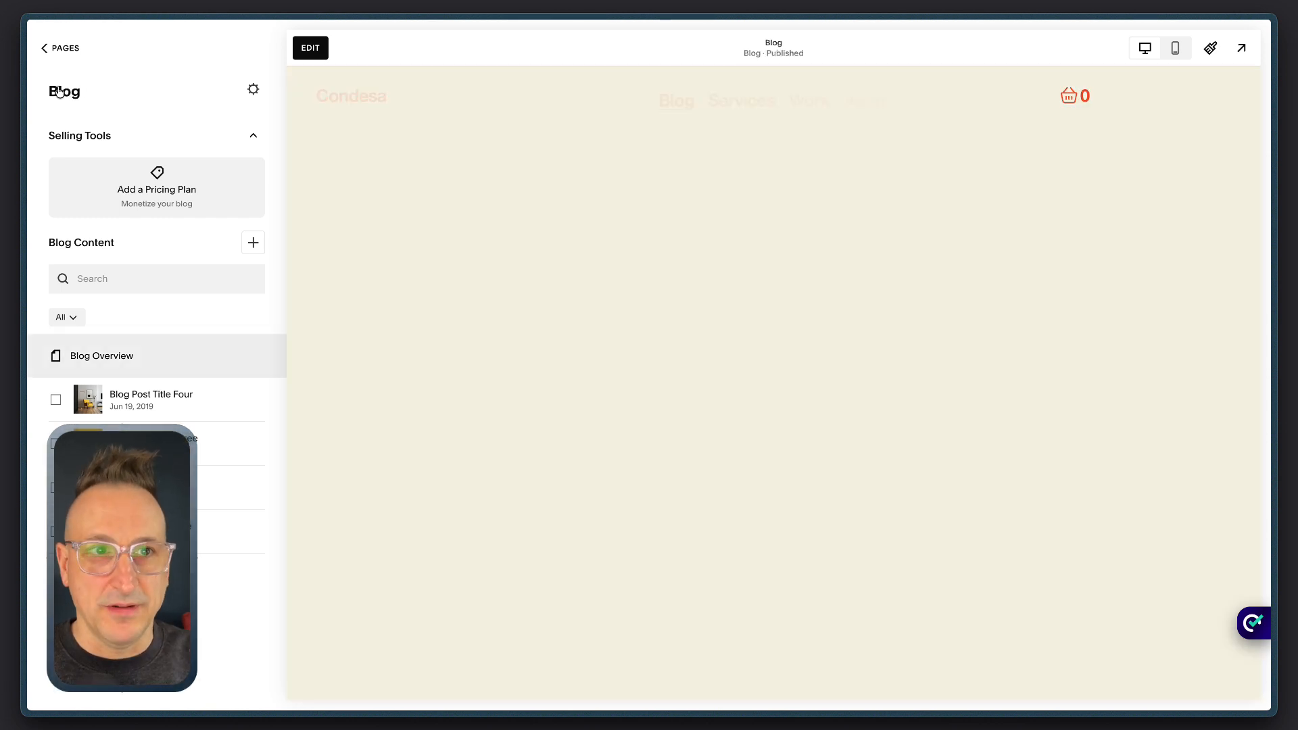
Examine the date displayed above the post titles on the blog overview page.
{"action": "scroll", "coordinate": [461, 251], "scroll_direction": "down", "scroll_amount": 3}
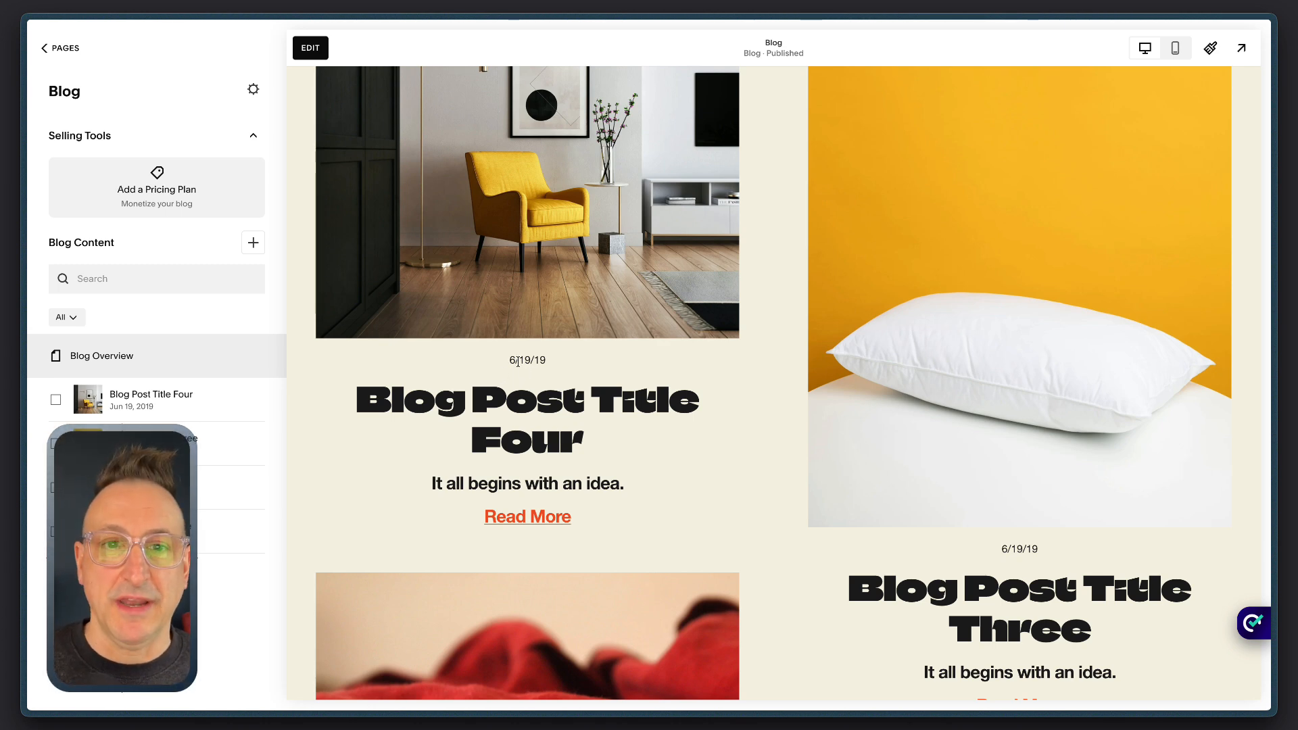
{"action": "left_click_drag", "start_coordinate": [508, 359], "coordinate": [556, 359]}
{"action": "scroll", "coordinate": [588, 392], "scroll_direction": "down", "scroll_amount": 2}
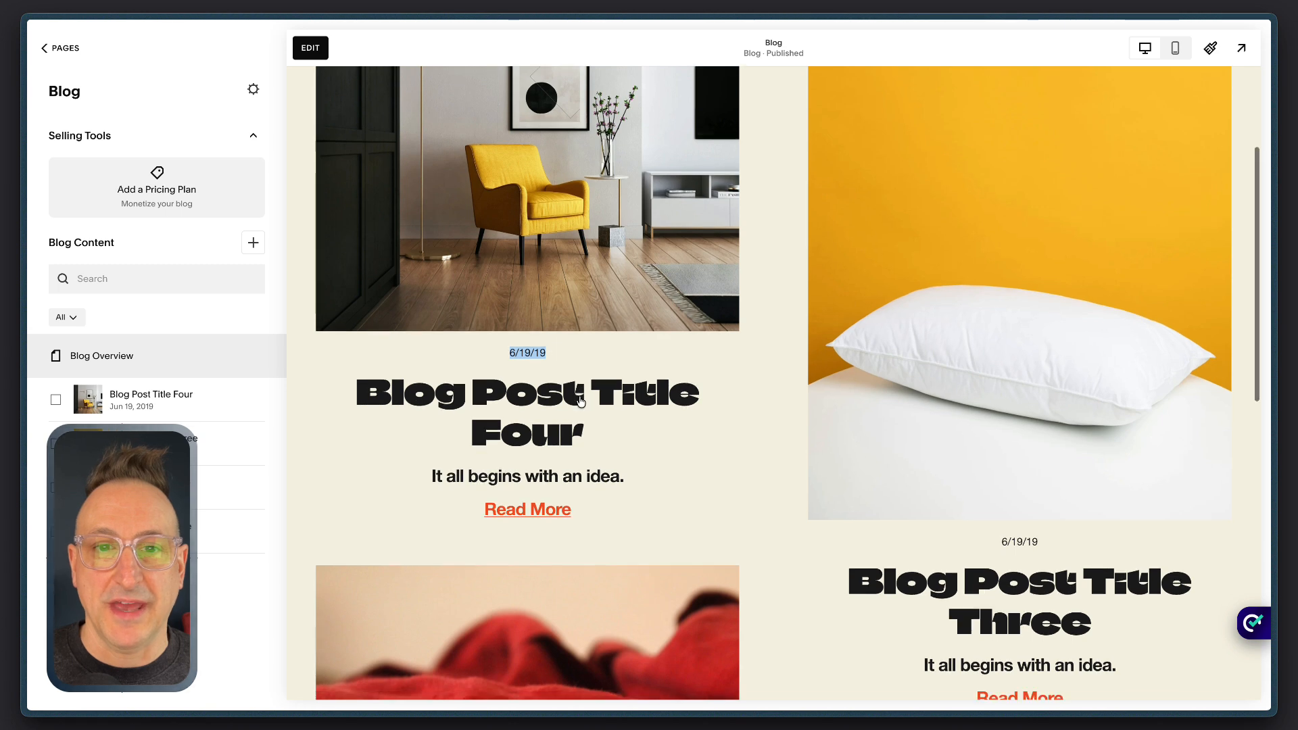
{"action": "scroll", "coordinate": [598, 374], "scroll_direction": "up", "scroll_amount": 3}
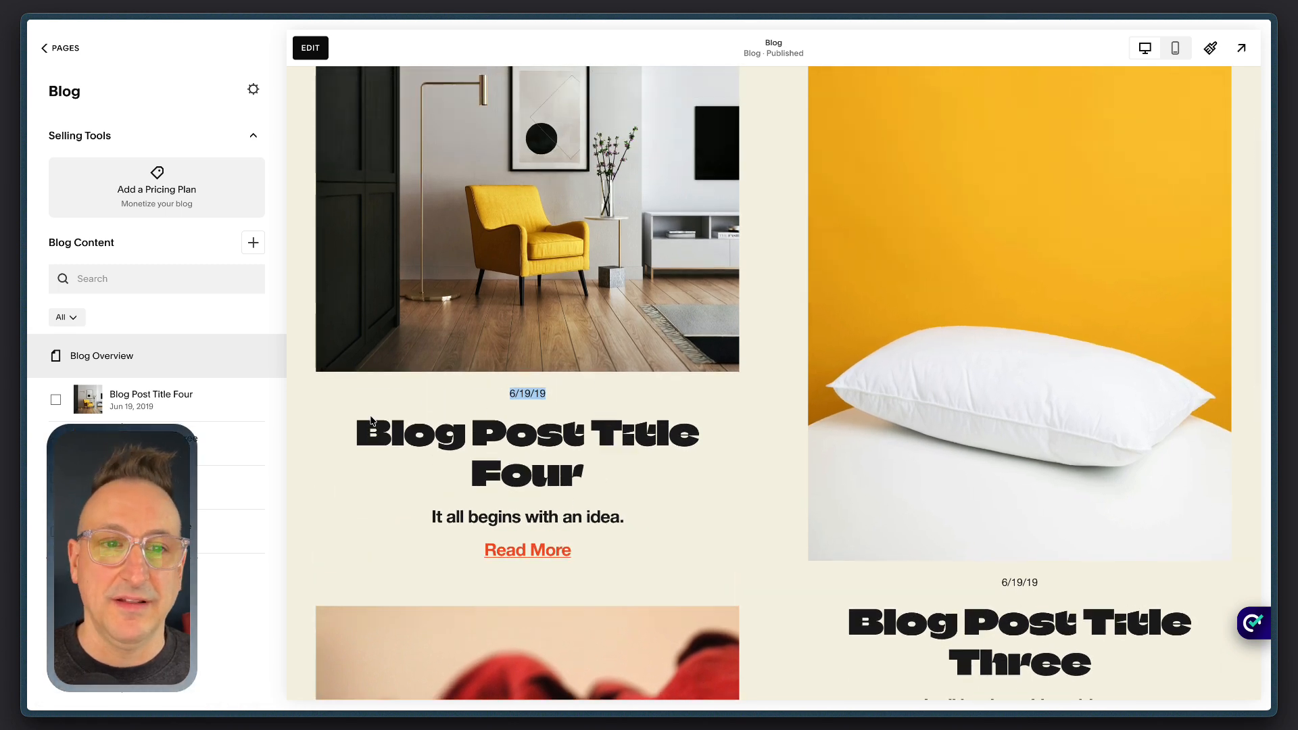
{"action": "left_click", "coordinate": [301, 425]}
{"action": "scroll", "coordinate": [311, 304], "scroll_direction": "up", "scroll_amount": 2}
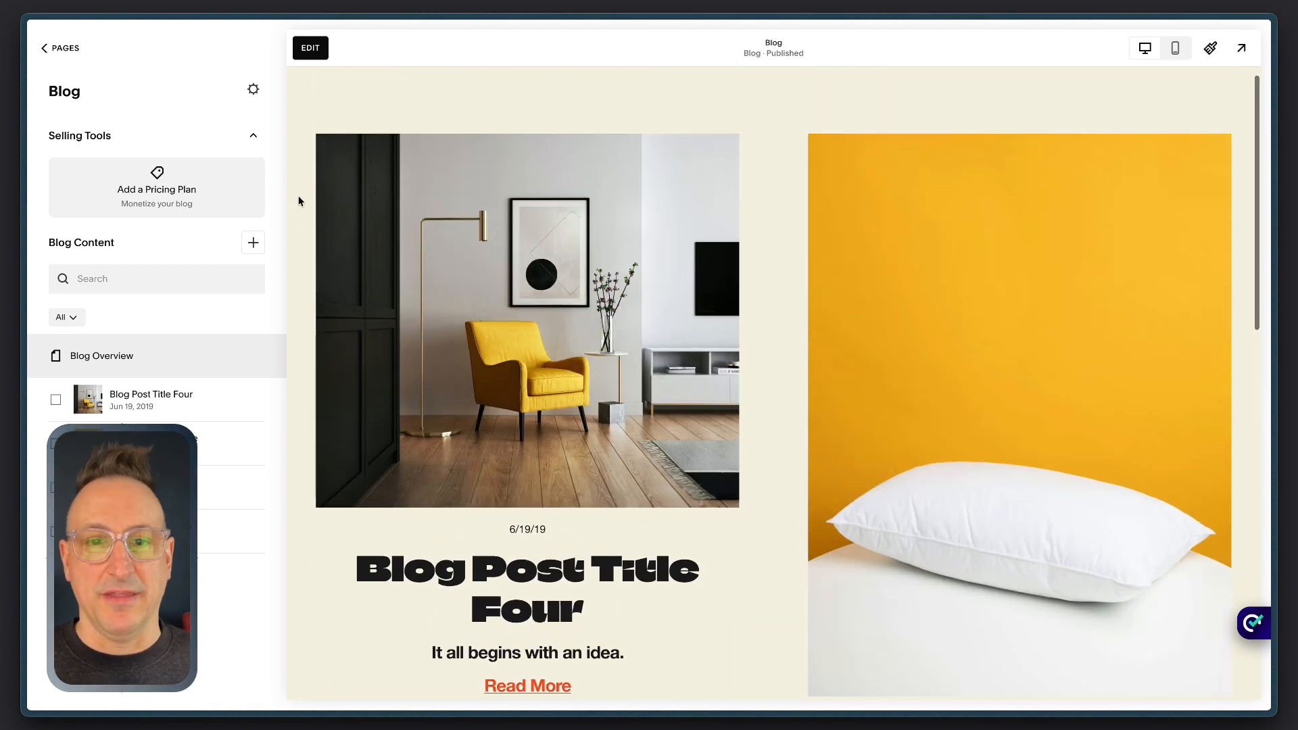
Put the blog overview page in edit mode and open the post list section's format settings.
{"action": "left_click", "coordinate": [311, 48]}
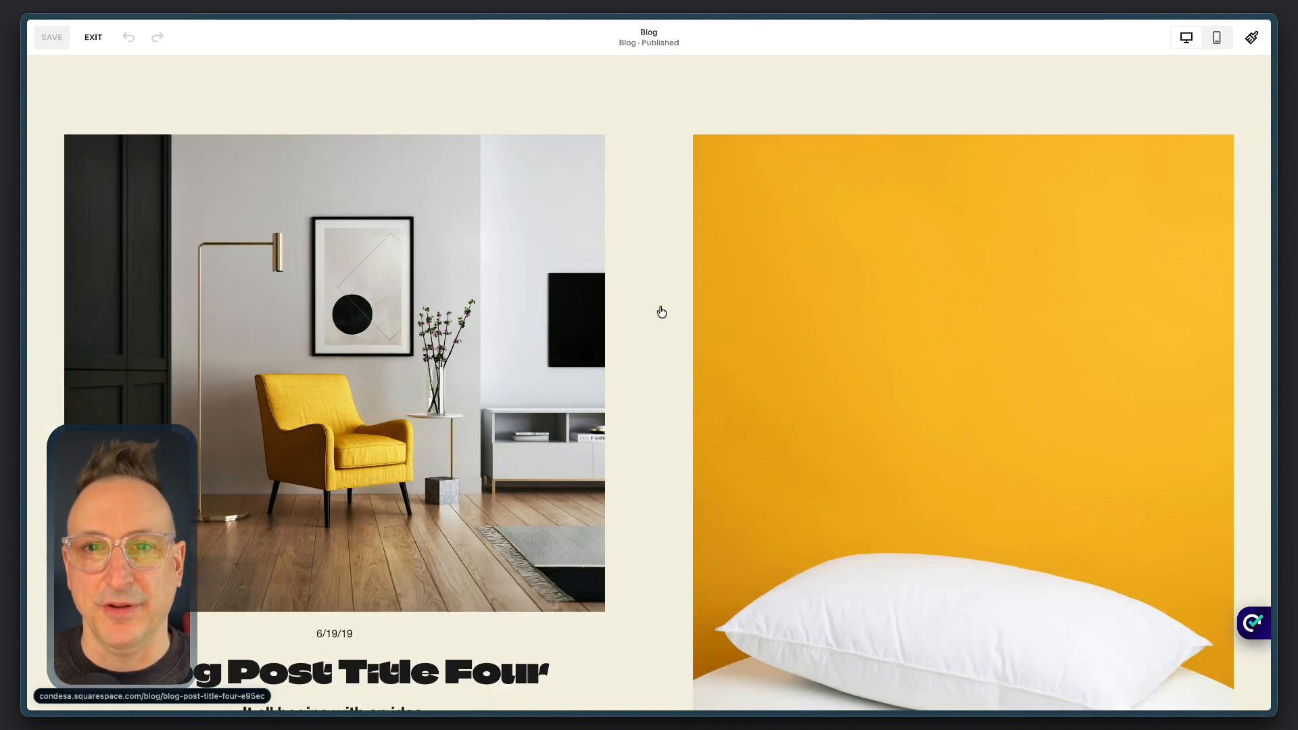
{"action": "left_click", "coordinate": [96, 40]}
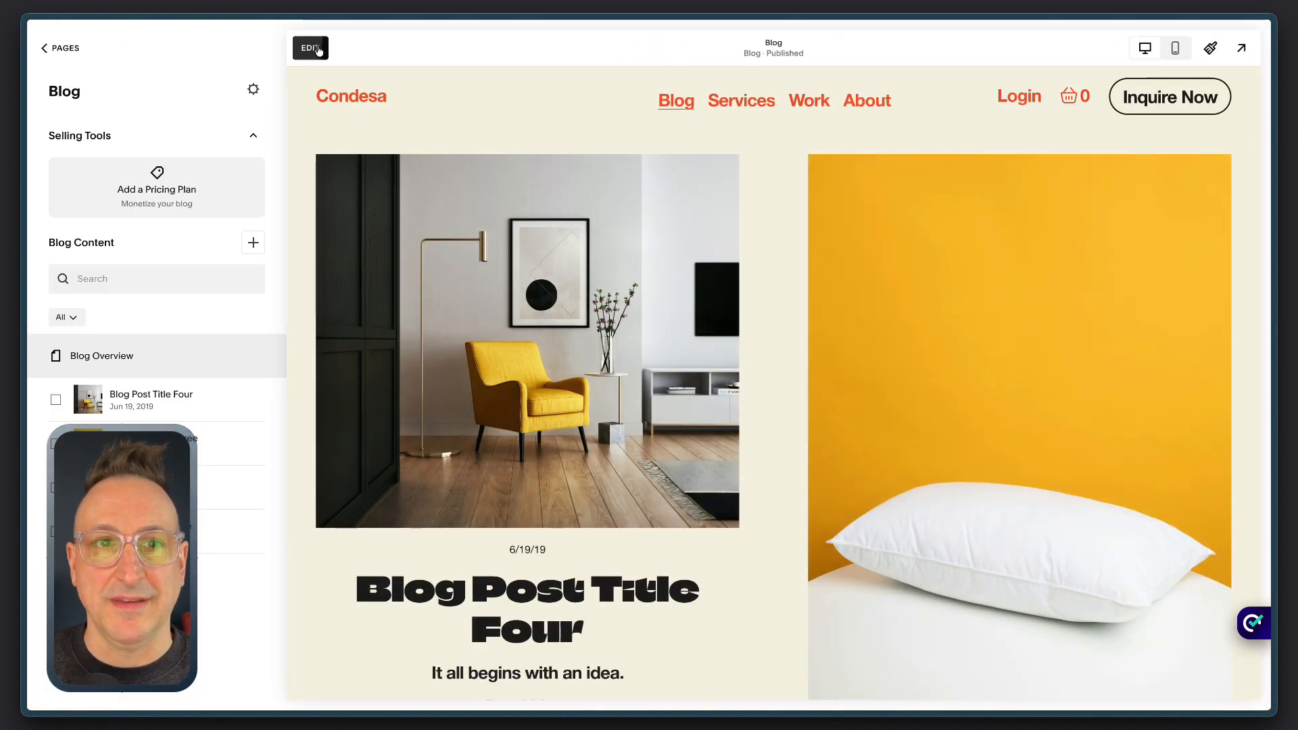
{"action": "left_click", "coordinate": [311, 48]}
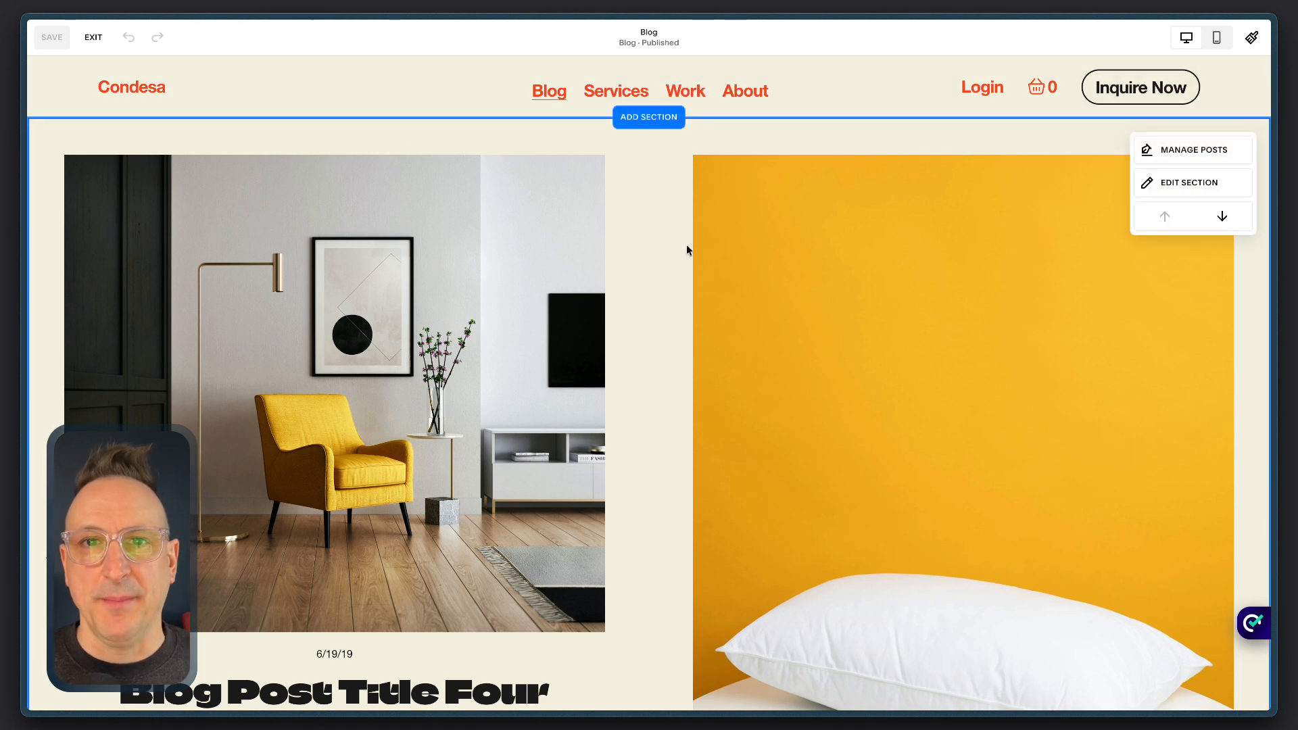
{"action": "left_click", "coordinate": [1193, 187]}
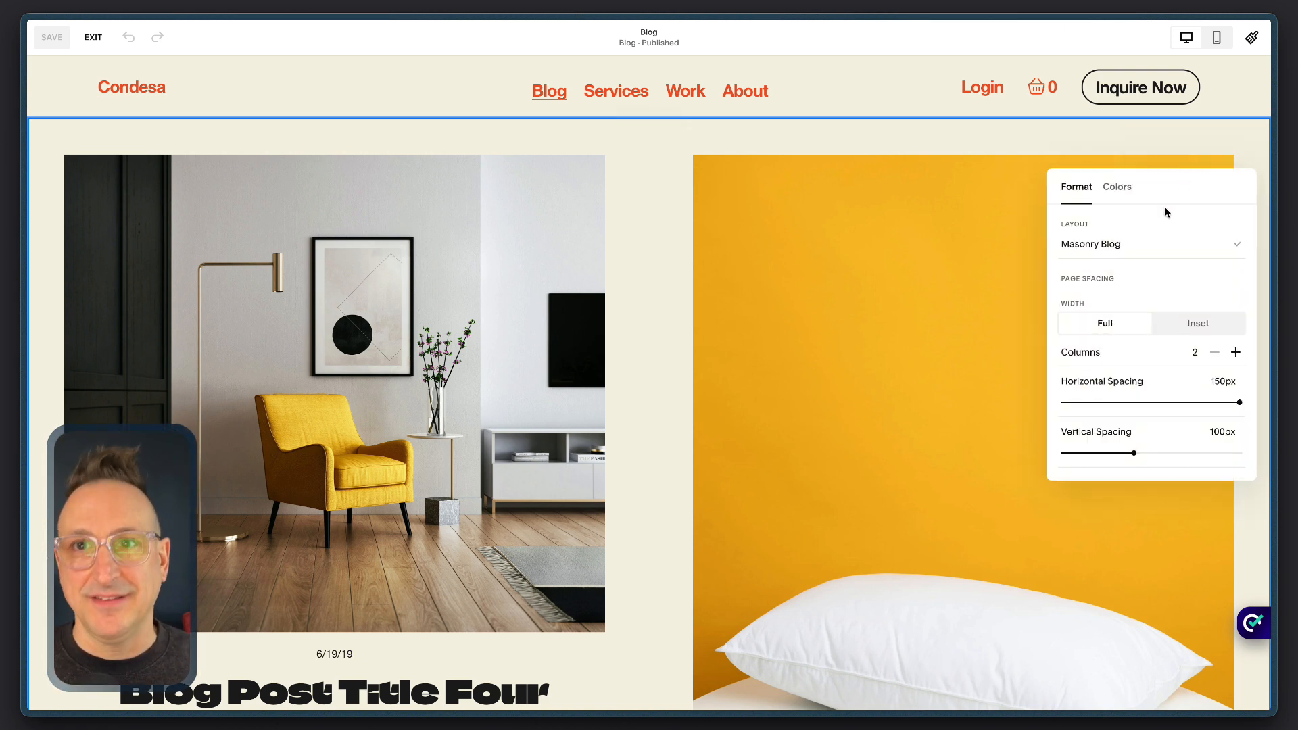
Set Primary Meta Content to None for the blog overview's post list section.
{"action": "scroll", "coordinate": [1159, 238], "scroll_direction": "down", "scroll_amount": 3}
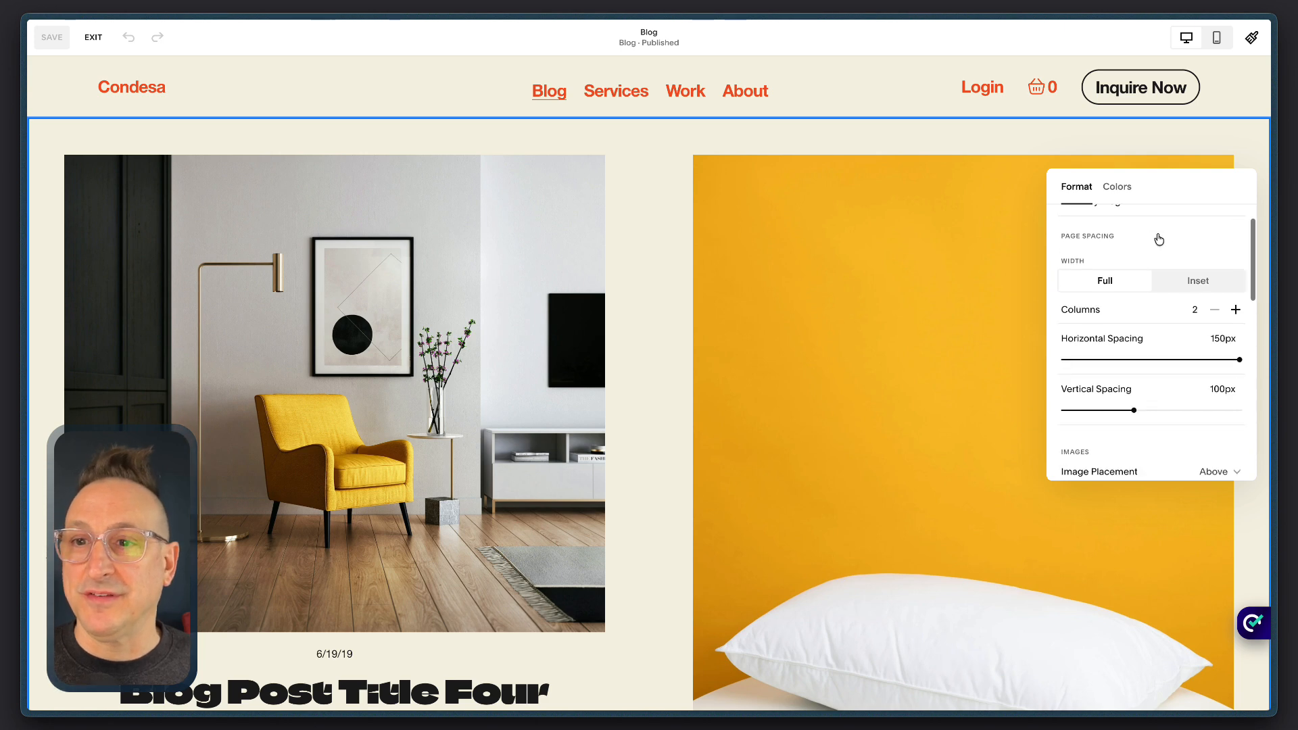
{"action": "scroll", "coordinate": [1159, 238], "scroll_direction": "down", "scroll_amount": 3}
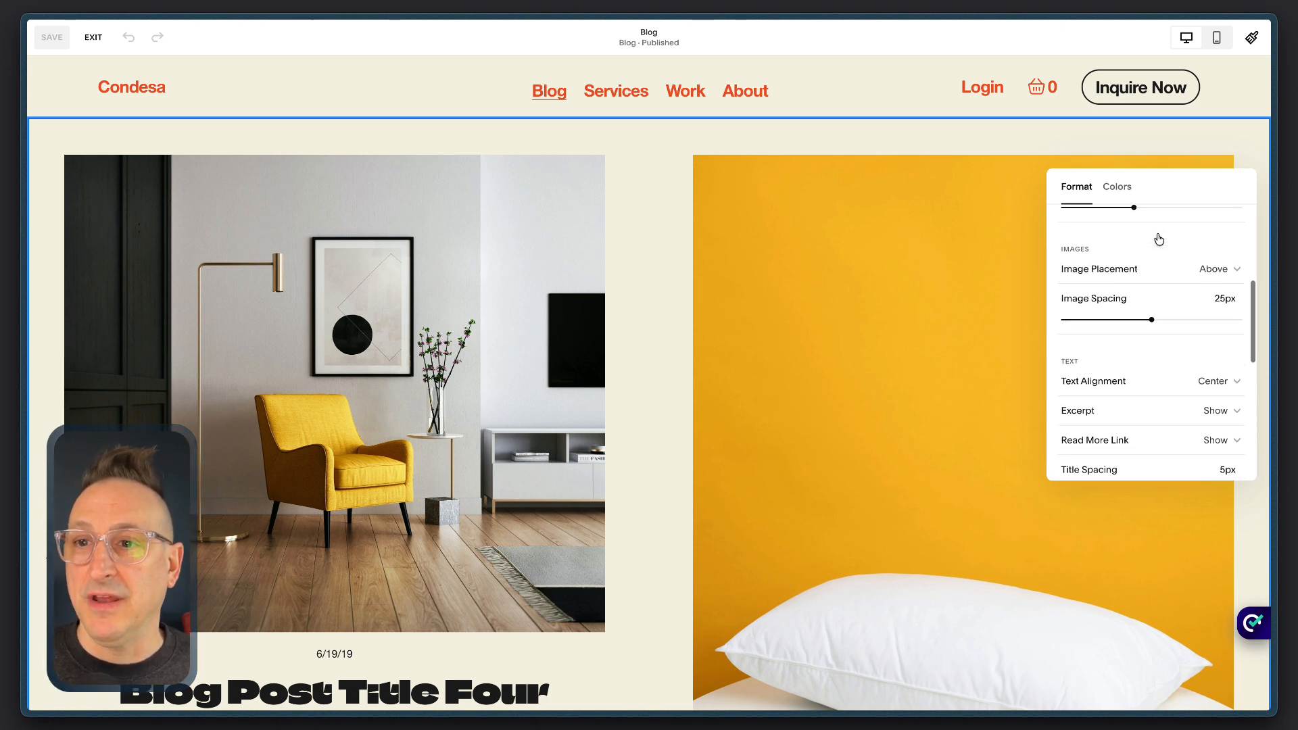
{"action": "scroll", "coordinate": [1159, 311], "scroll_direction": "down", "scroll_amount": 2}
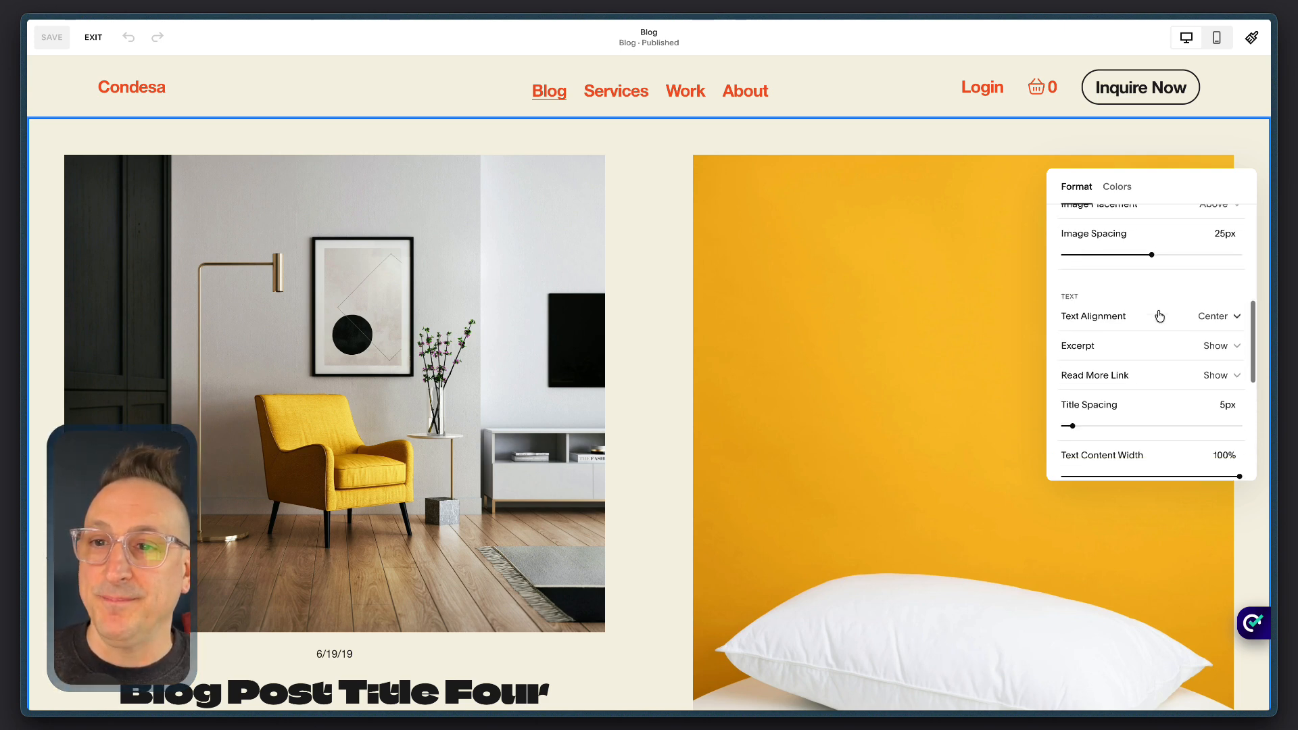
{"action": "scroll", "coordinate": [1147, 341], "scroll_direction": "down", "scroll_amount": 1}
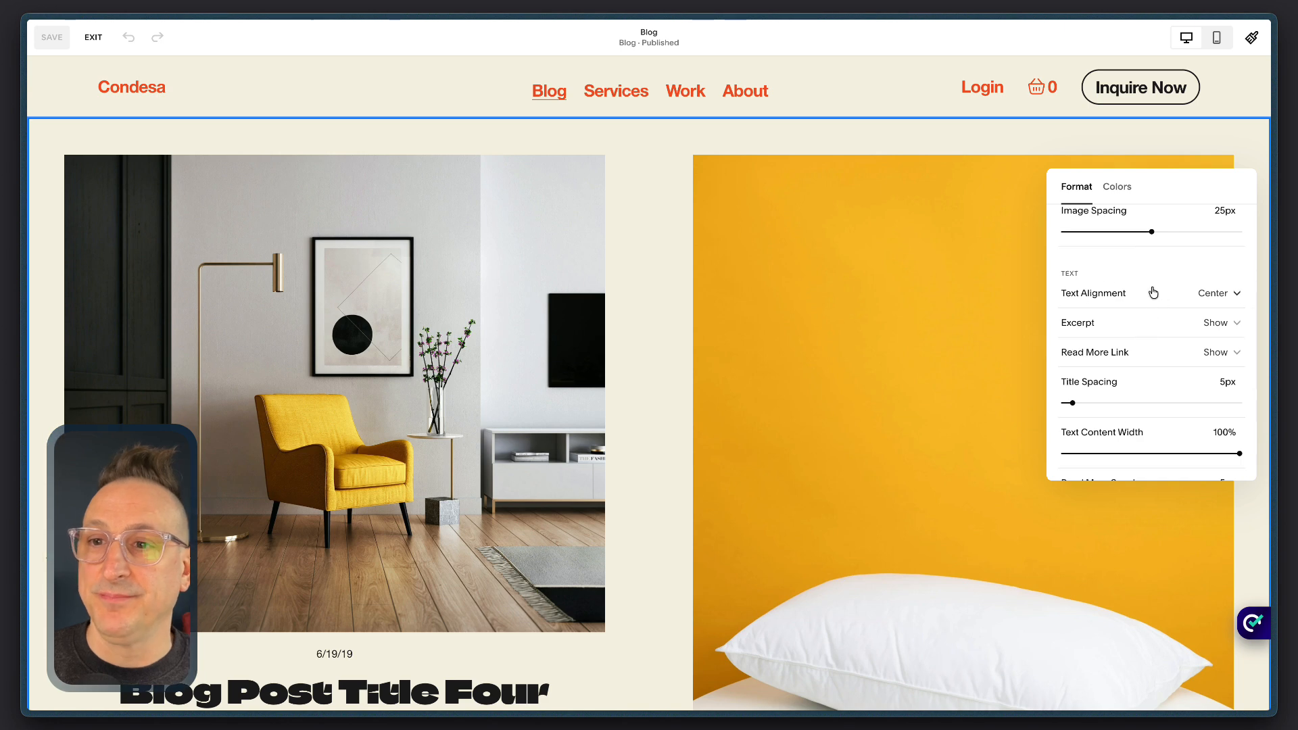
{"action": "scroll", "coordinate": [1149, 323], "scroll_direction": "down", "scroll_amount": 2}
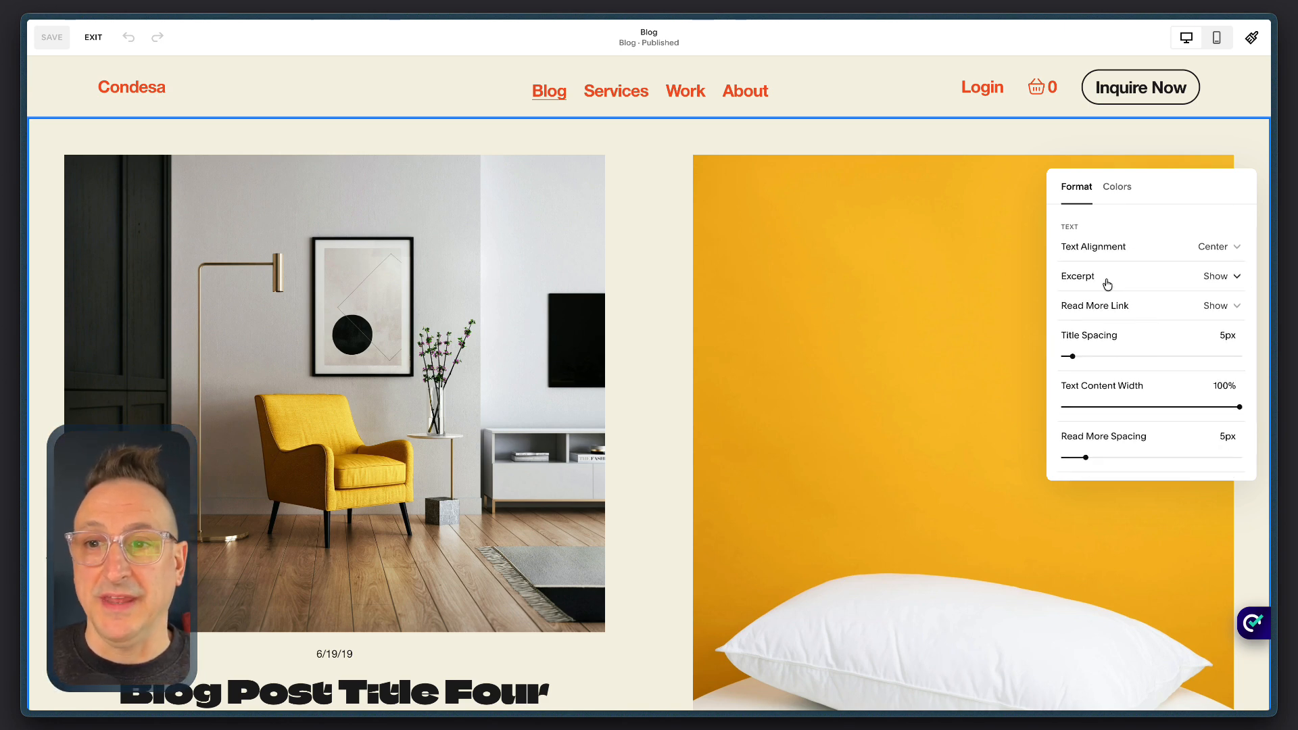
{"action": "scroll", "coordinate": [1116, 306], "scroll_direction": "down", "scroll_amount": 3}
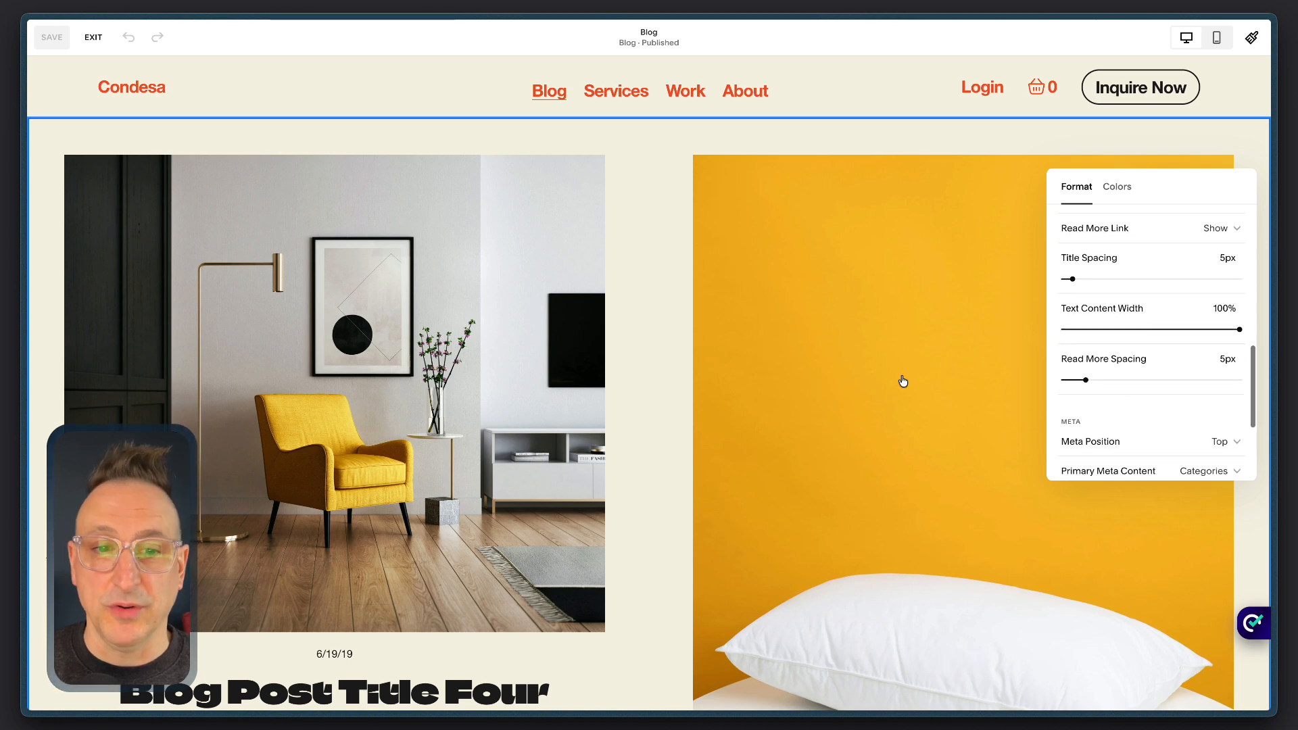
{"action": "scroll", "coordinate": [903, 381], "scroll_direction": "down", "scroll_amount": 4}
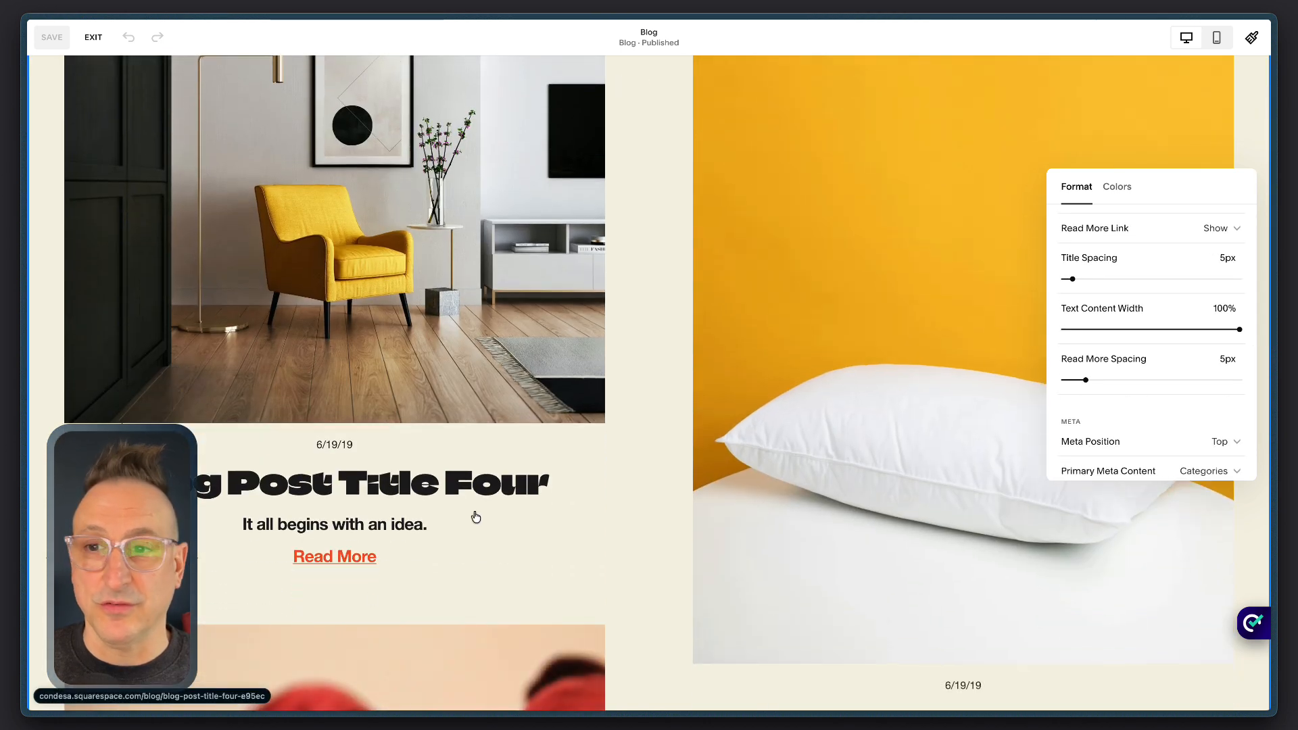
{"action": "scroll", "coordinate": [473, 519], "scroll_direction": "up", "scroll_amount": 1}
{"action": "scroll", "coordinate": [1132, 395], "scroll_direction": "down", "scroll_amount": 4}
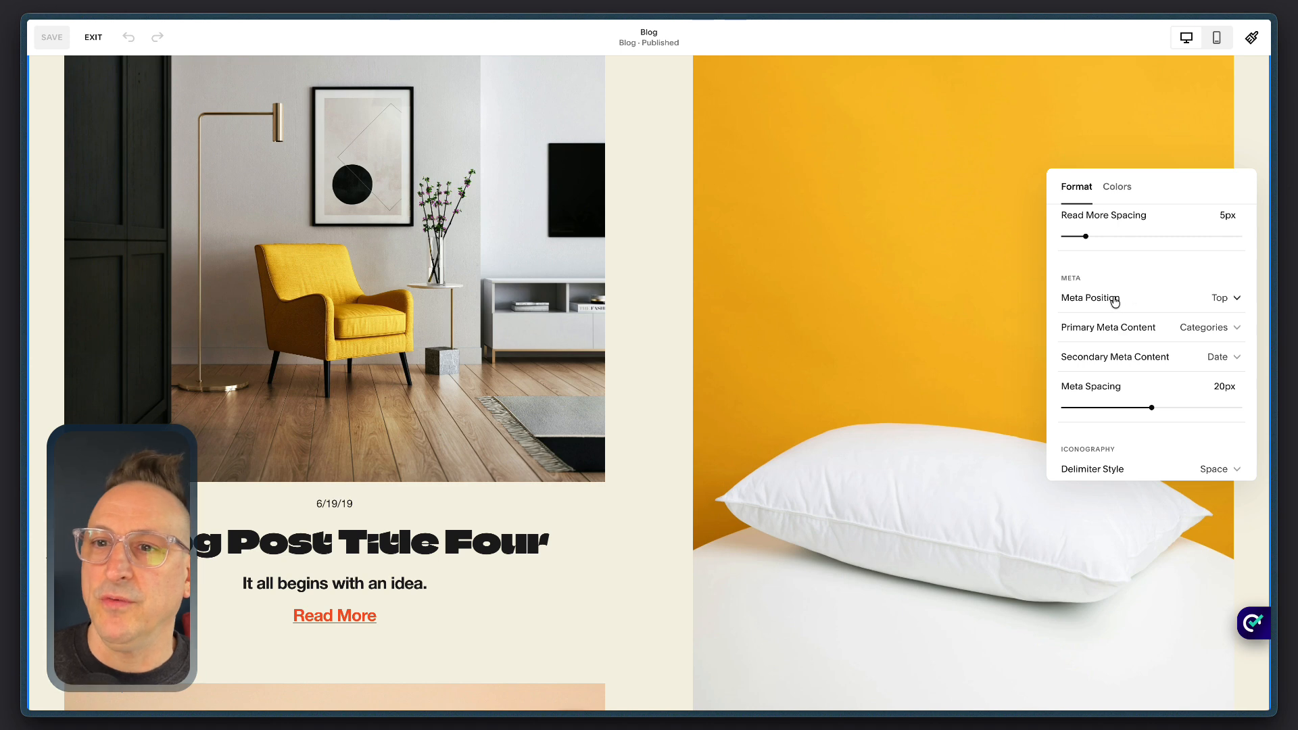
{"action": "left_click", "coordinate": [1114, 299]}
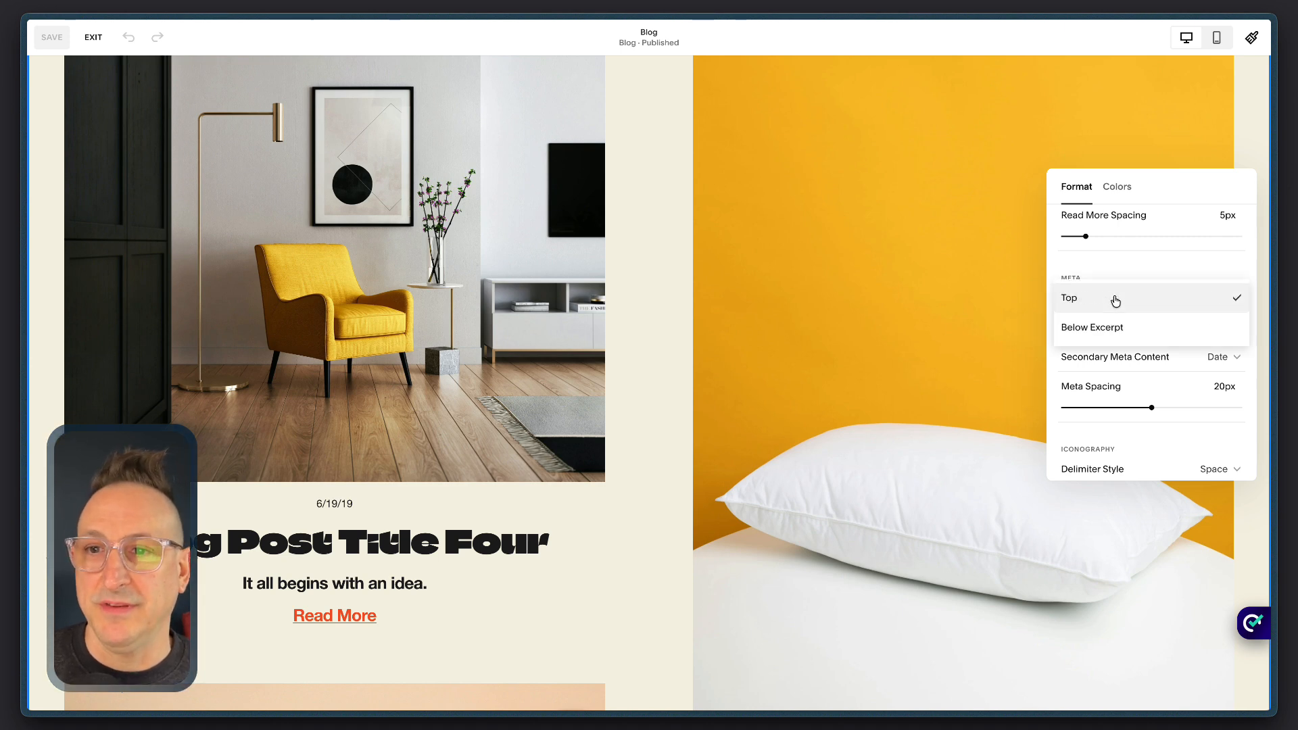
{"action": "left_click", "coordinate": [1132, 270]}
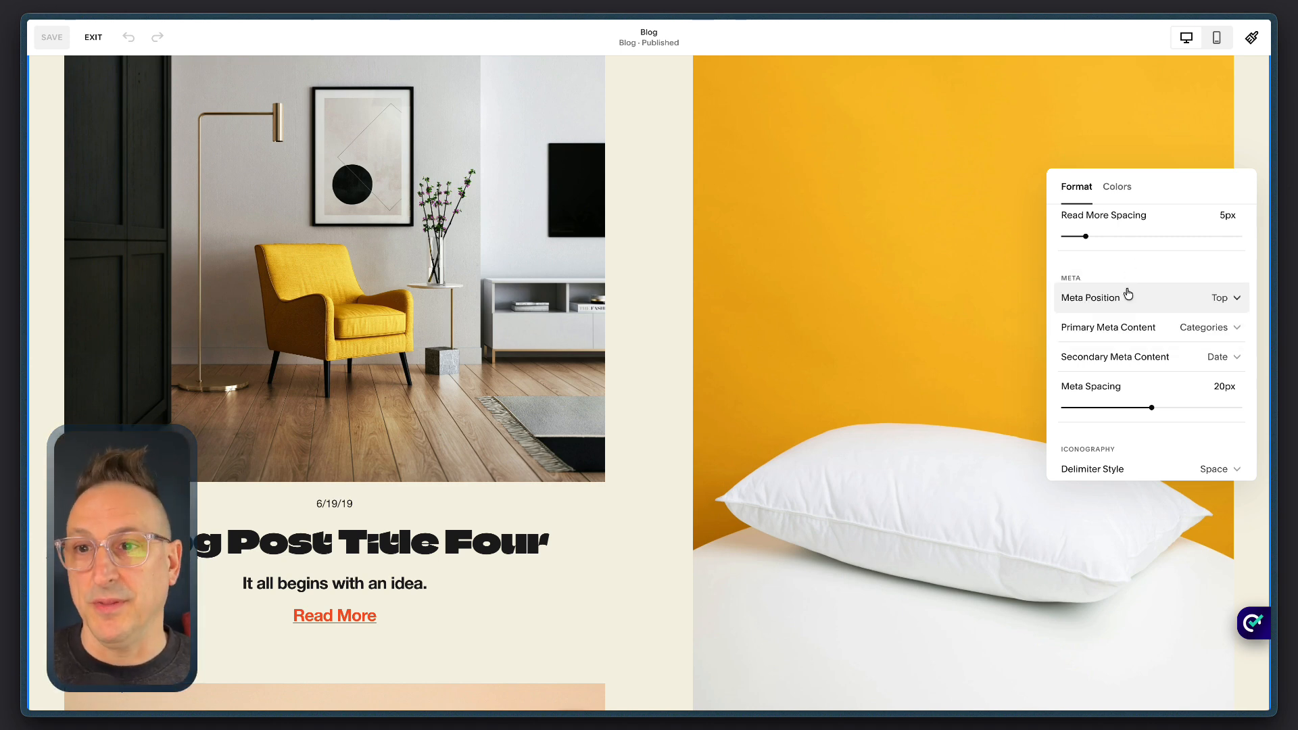
{"action": "left_click", "coordinate": [1157, 327]}
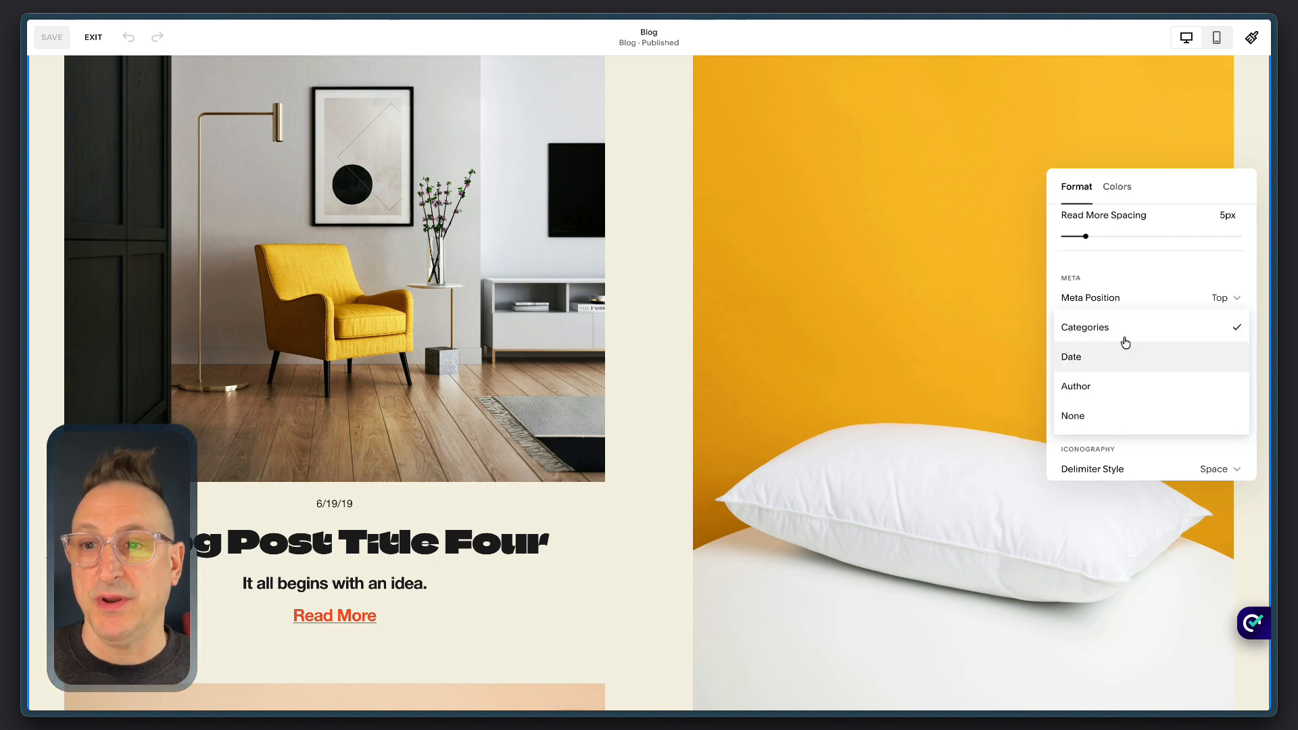
{"action": "left_click", "coordinate": [1080, 417]}
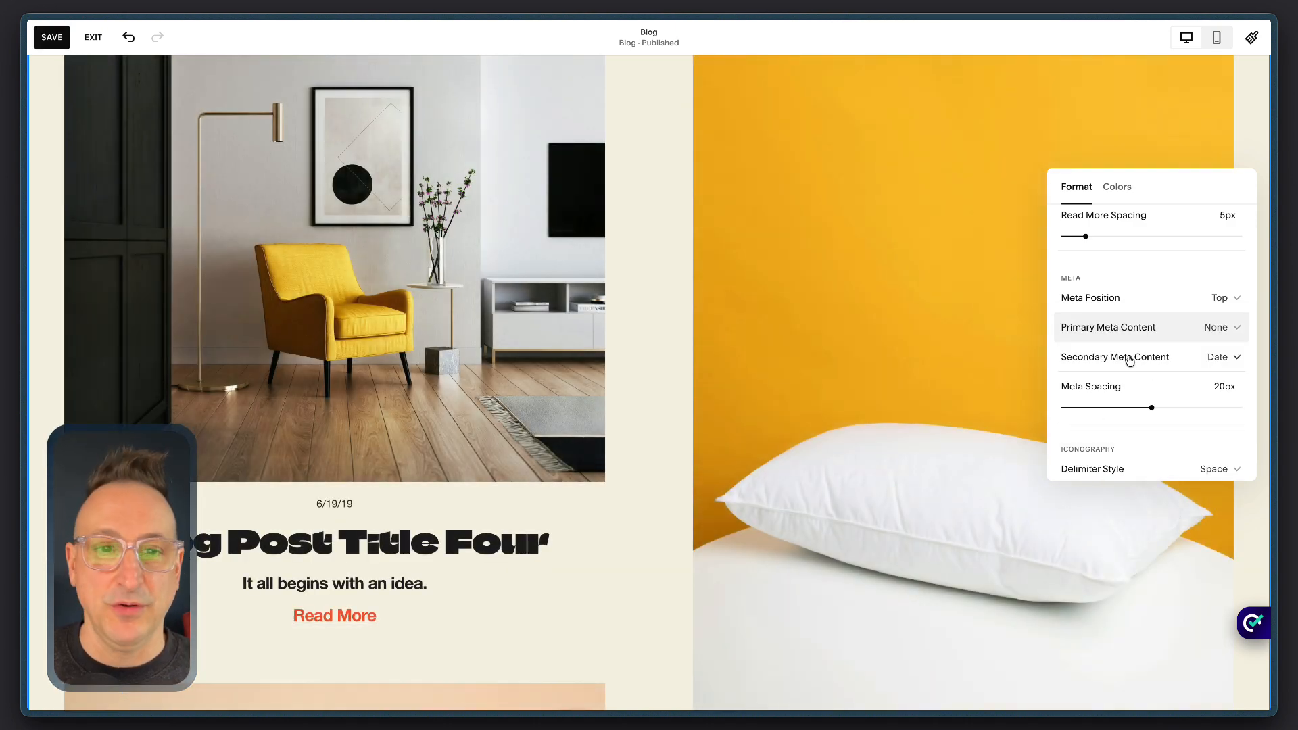
Set Secondary Meta Content to None for the blog overview's post list section.
{"action": "left_click", "coordinate": [1128, 358]}
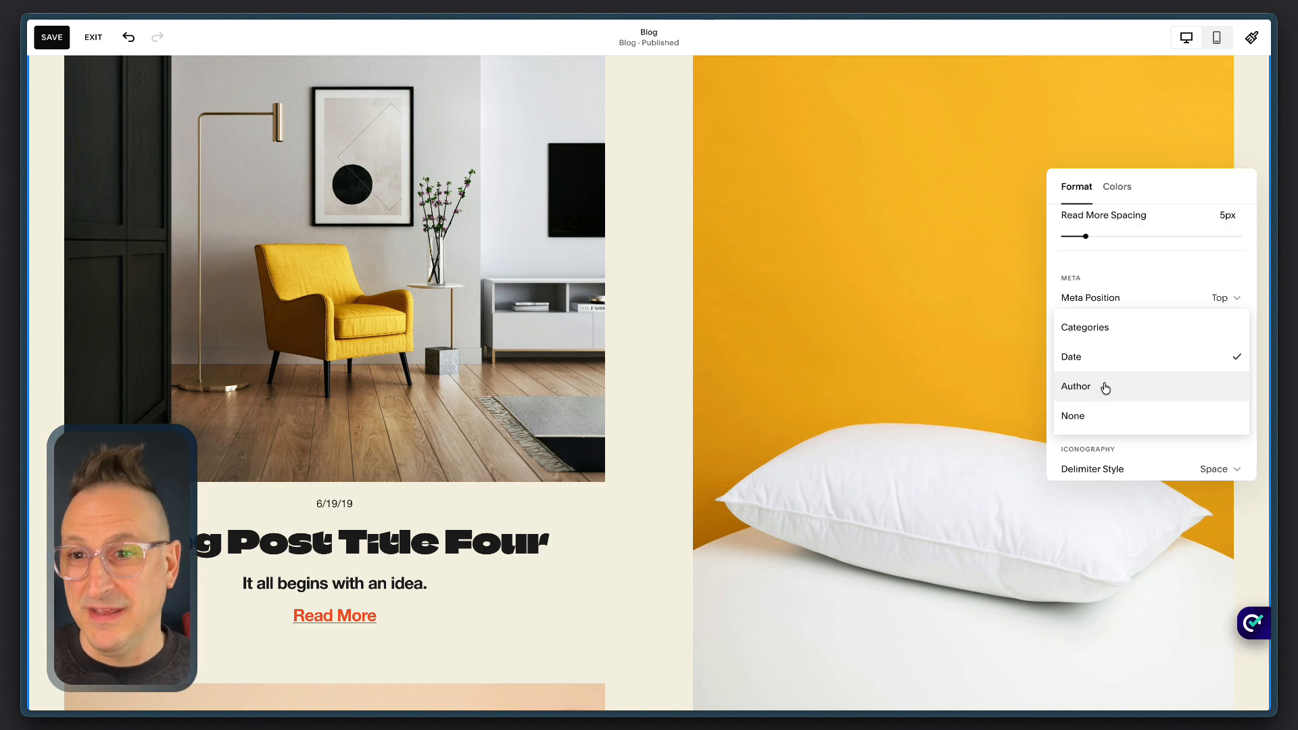
{"action": "left_click", "coordinate": [1105, 387]}
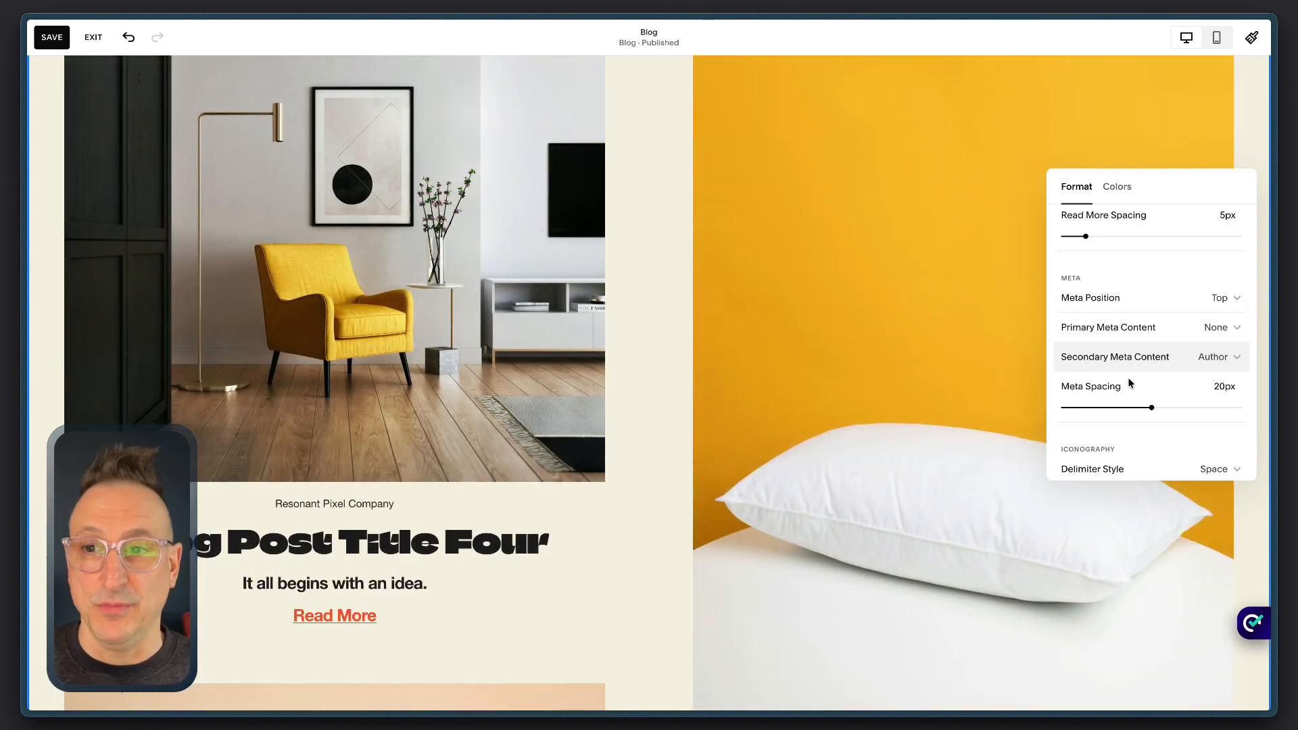
{"action": "left_click", "coordinate": [1157, 359]}
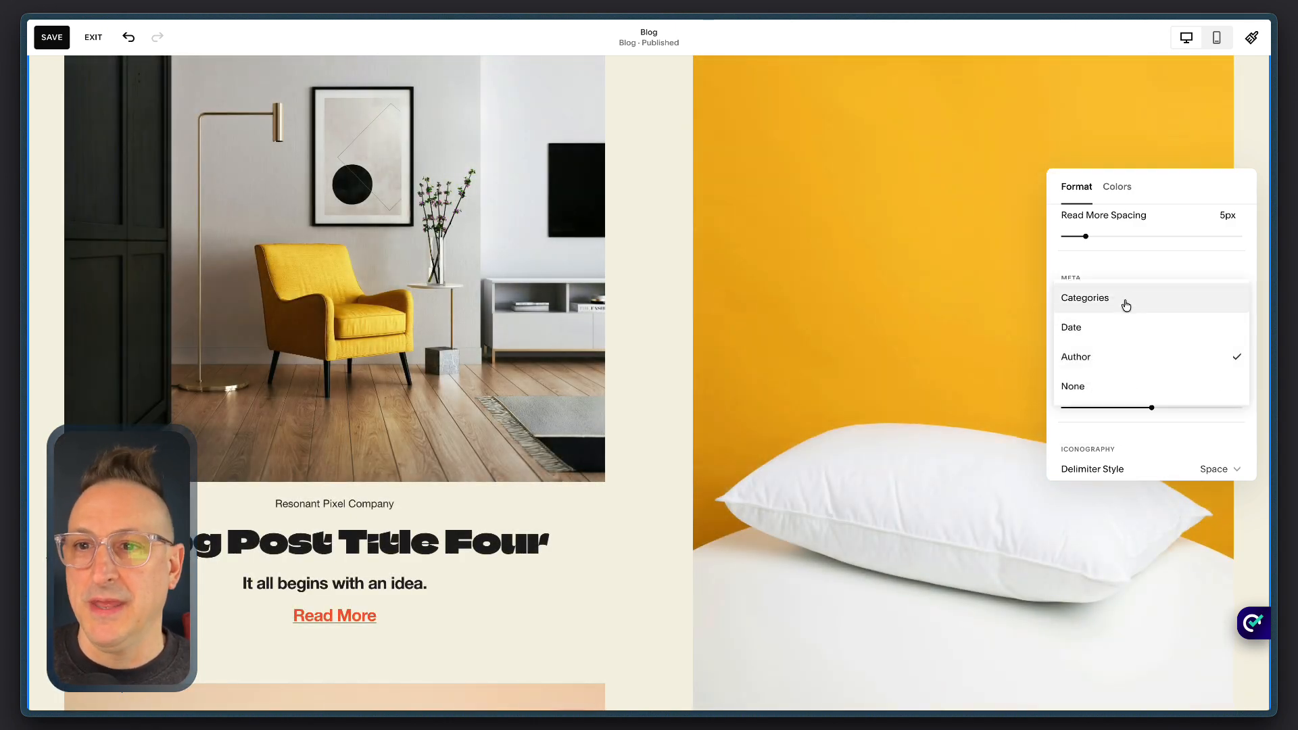
{"action": "left_click", "coordinate": [1109, 392]}
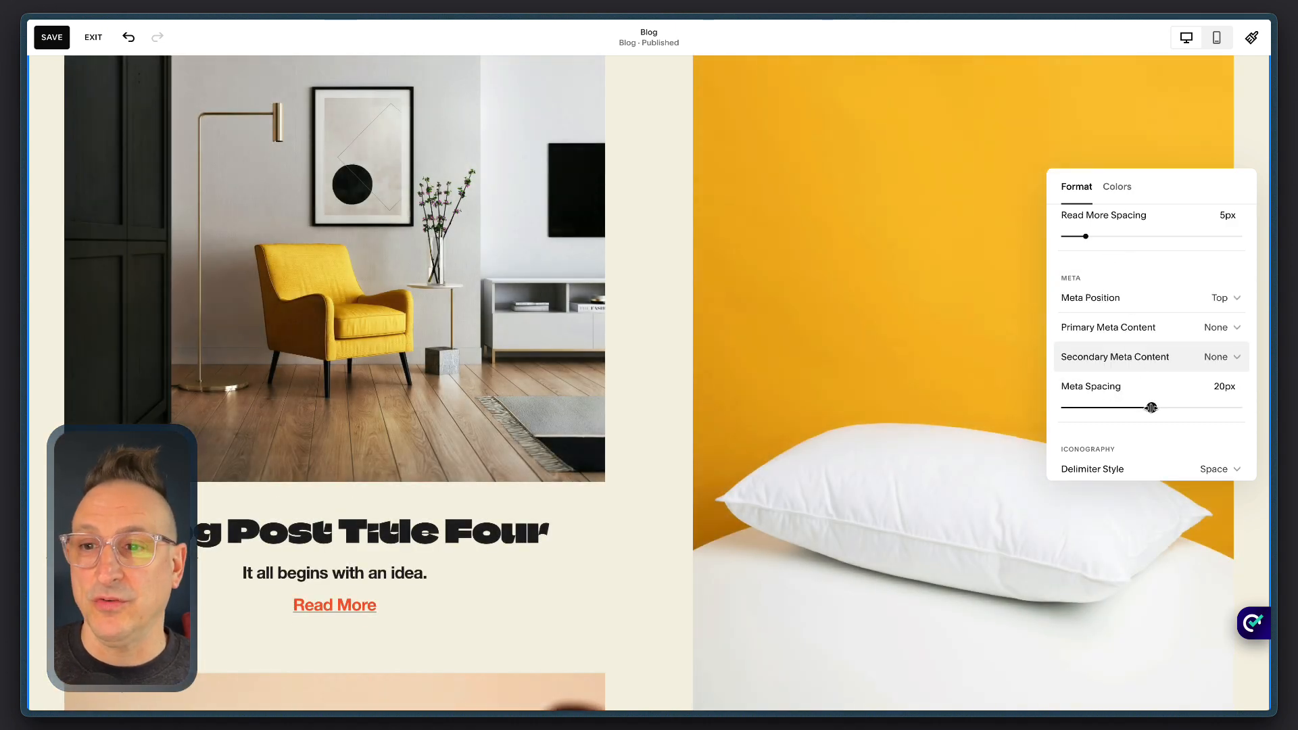
Reduce the post list section's Meta Spacing to 0px and close its format settings.
{"action": "left_click_drag", "start_coordinate": [1152, 408], "coordinate": [1062, 408]}
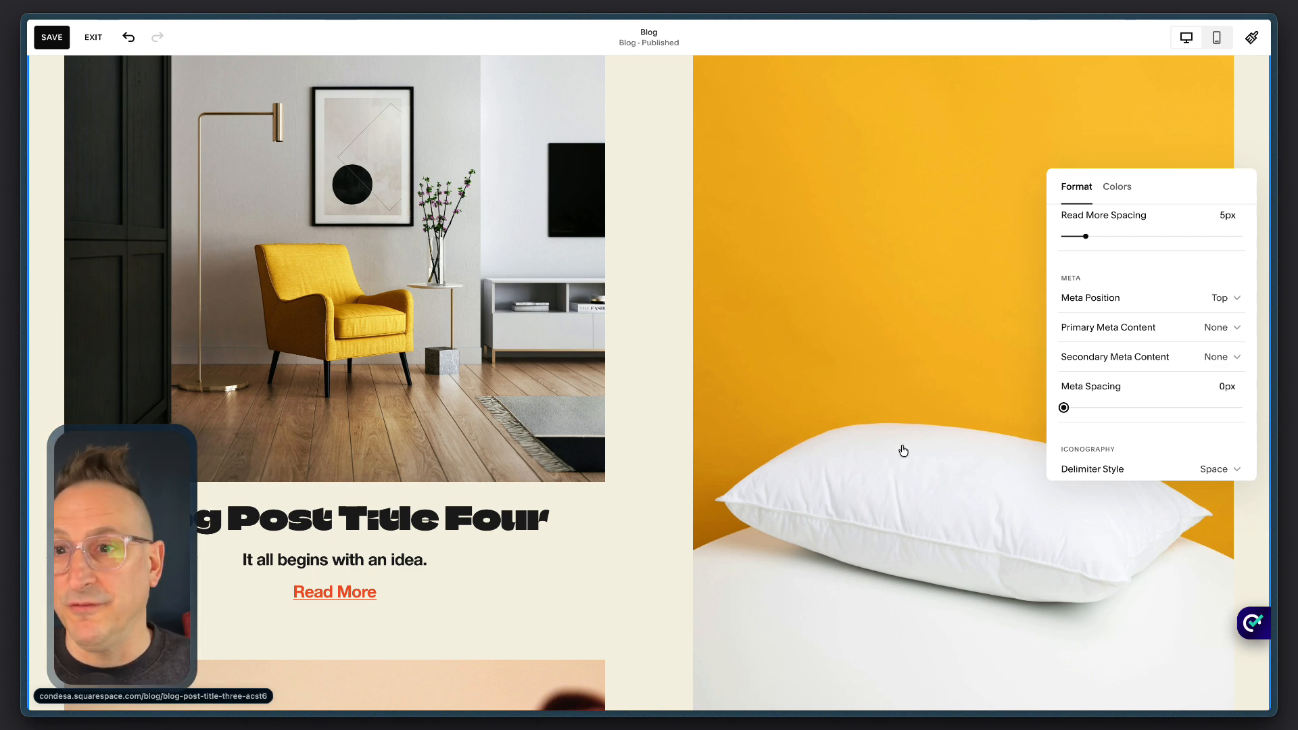
{"action": "scroll", "coordinate": [1147, 402], "scroll_direction": "up", "scroll_amount": 3}
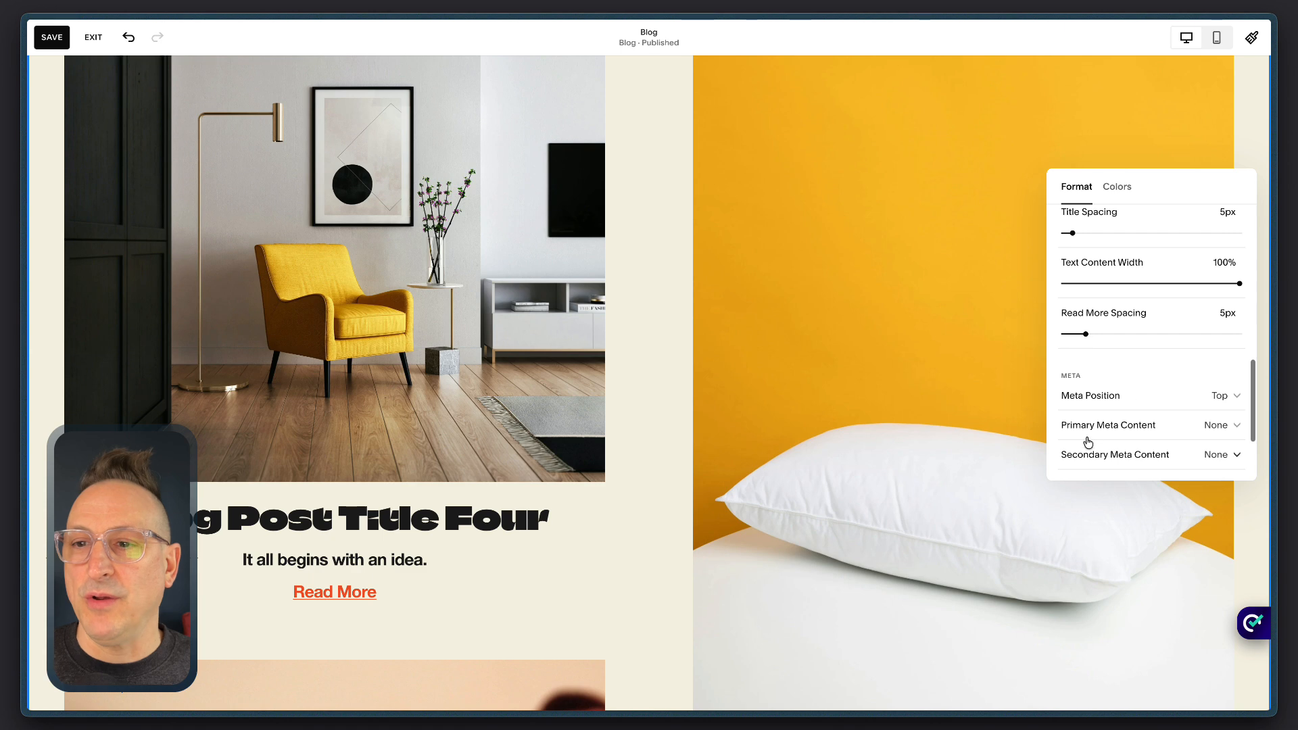
{"action": "scroll", "coordinate": [1171, 386], "scroll_direction": "up", "scroll_amount": 5}
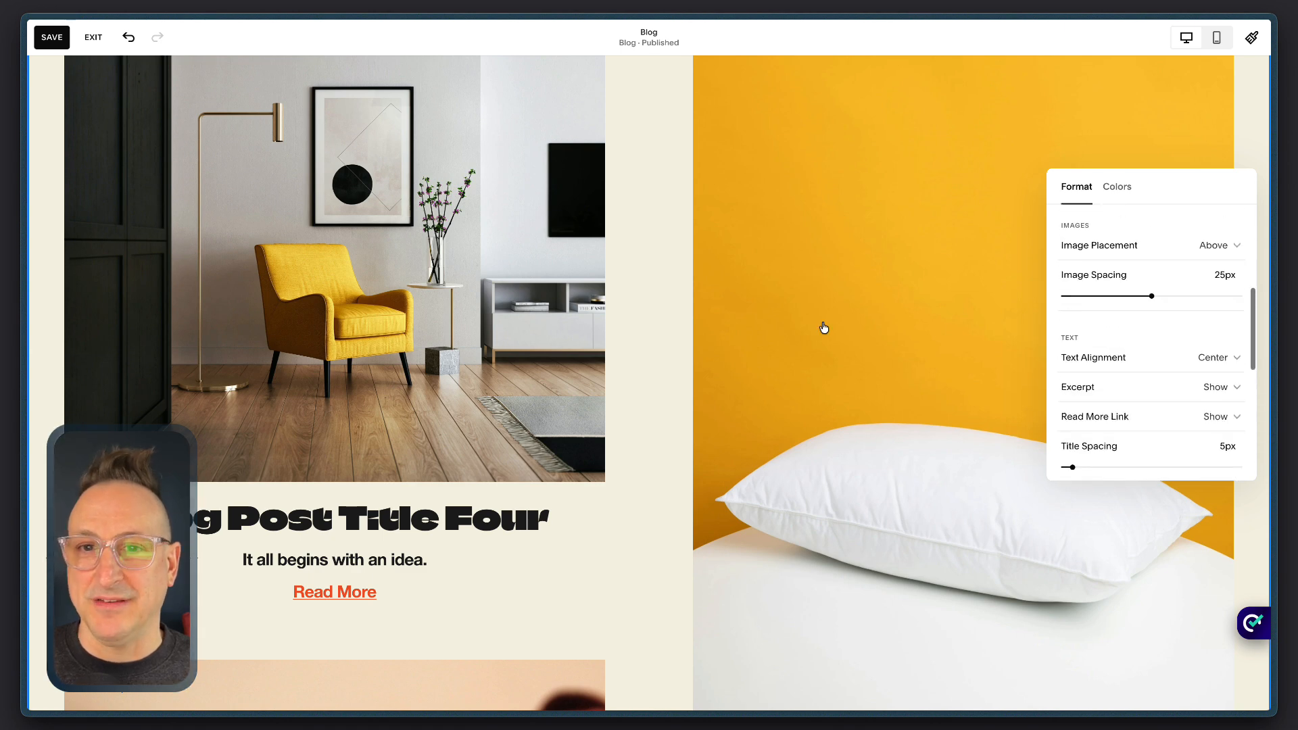
{"action": "left_click", "coordinate": [680, 331]}
Save the blog overview page changes and exit editing.
{"action": "scroll", "coordinate": [669, 261], "scroll_direction": "up", "scroll_amount": 5}
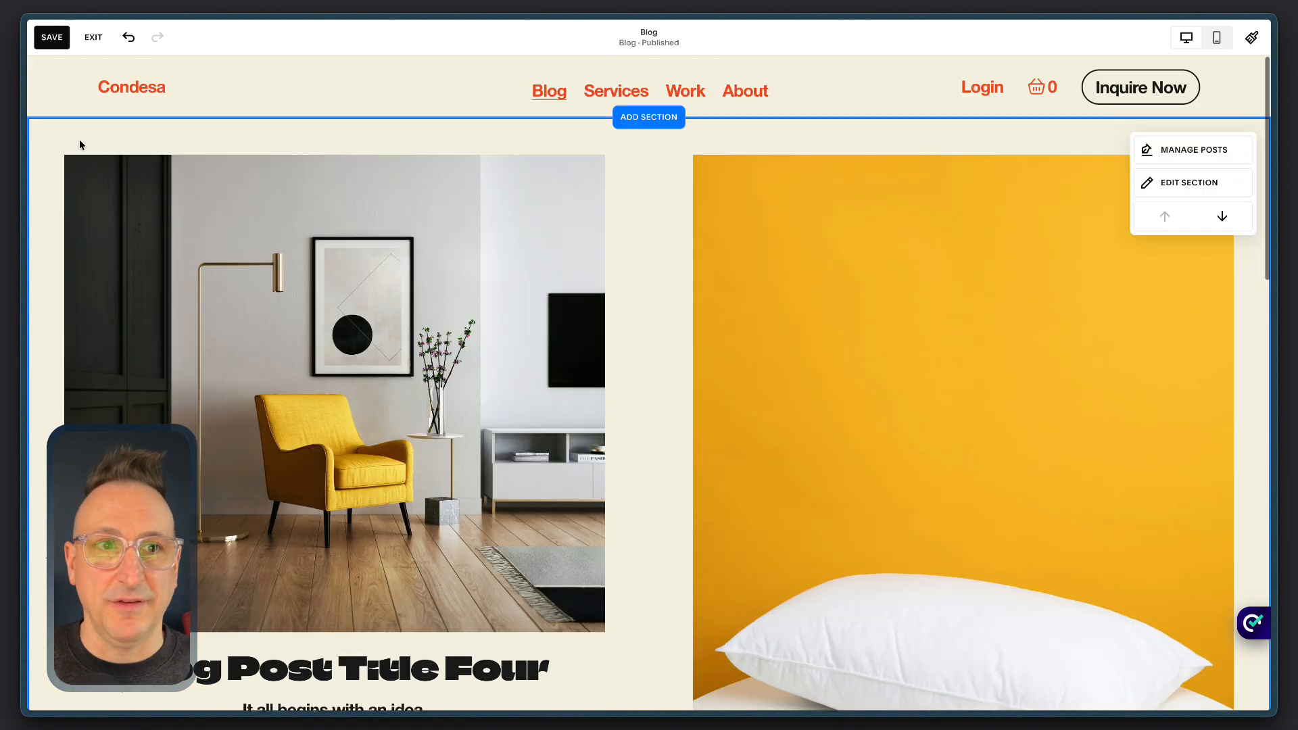
{"action": "left_click", "coordinate": [67, 39]}
{"action": "left_click", "coordinate": [95, 39]}
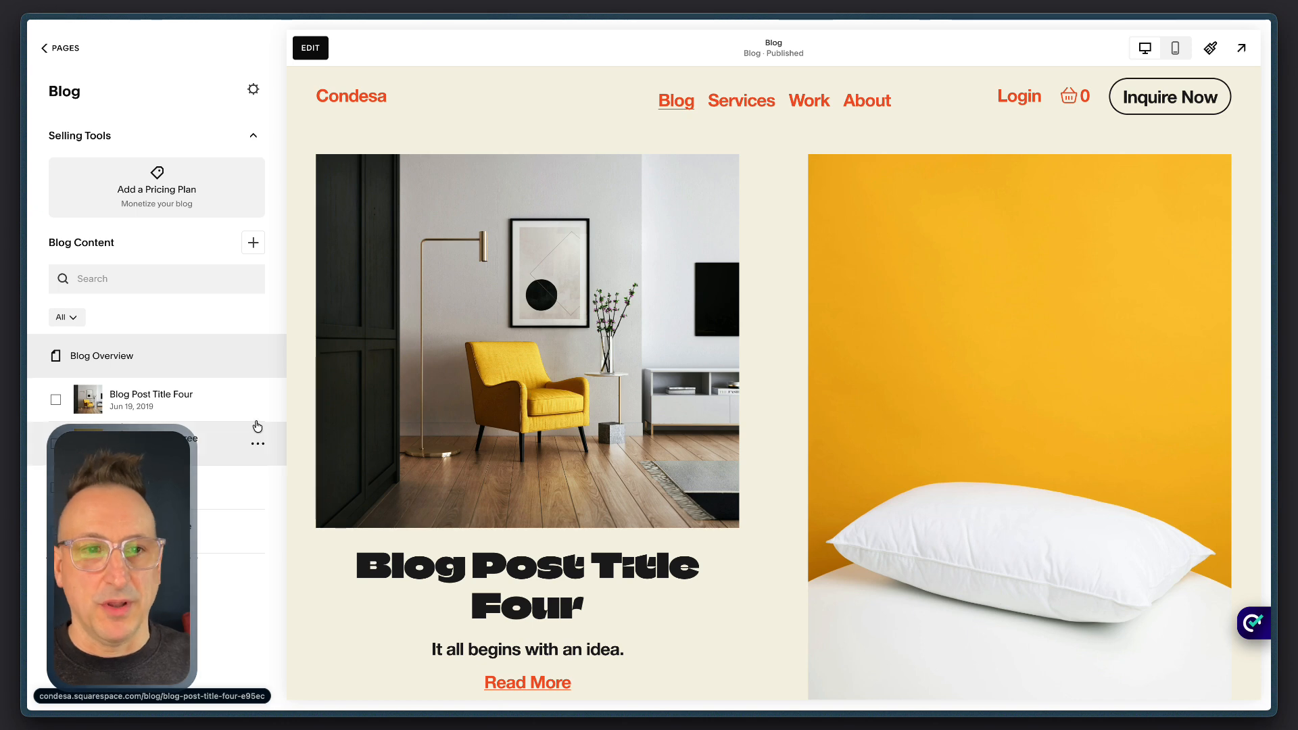
Open the settings of Blog Post Title Four and show its publication status options.
{"action": "mouse_move", "coordinate": [254, 405]}
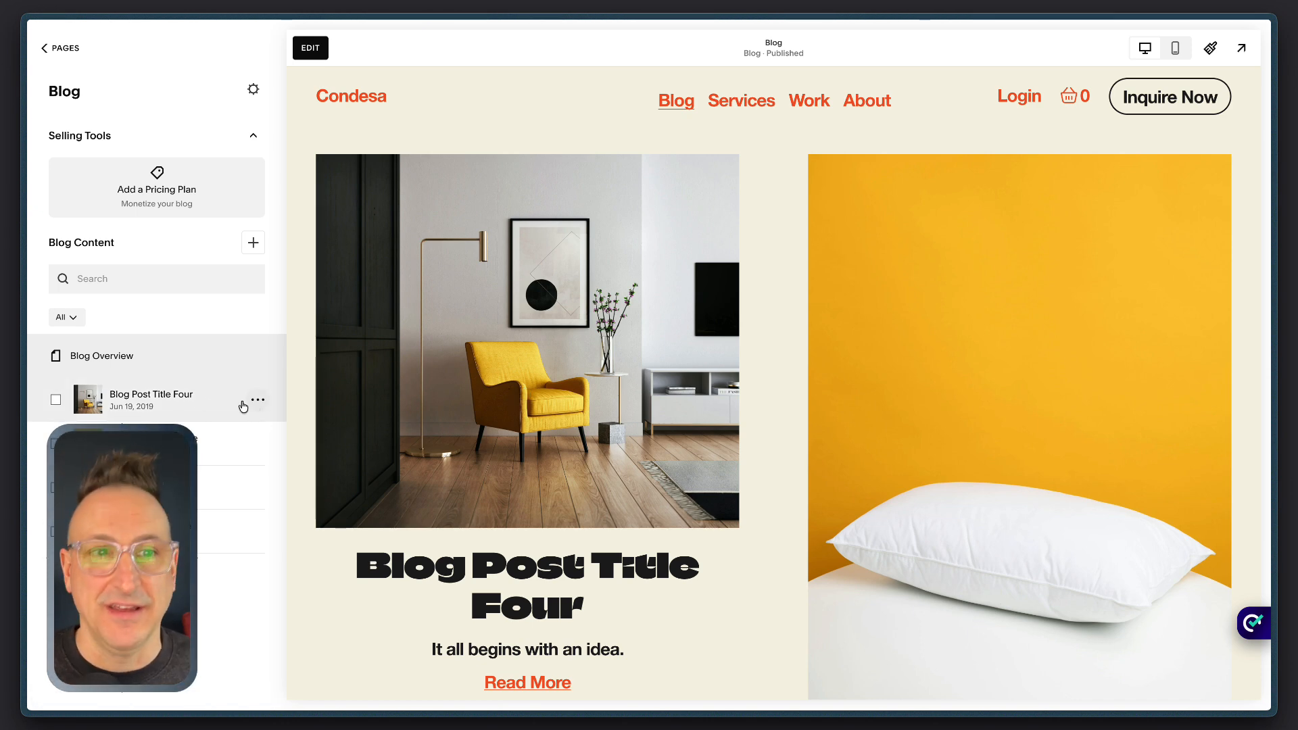
{"action": "left_click", "coordinate": [257, 403]}
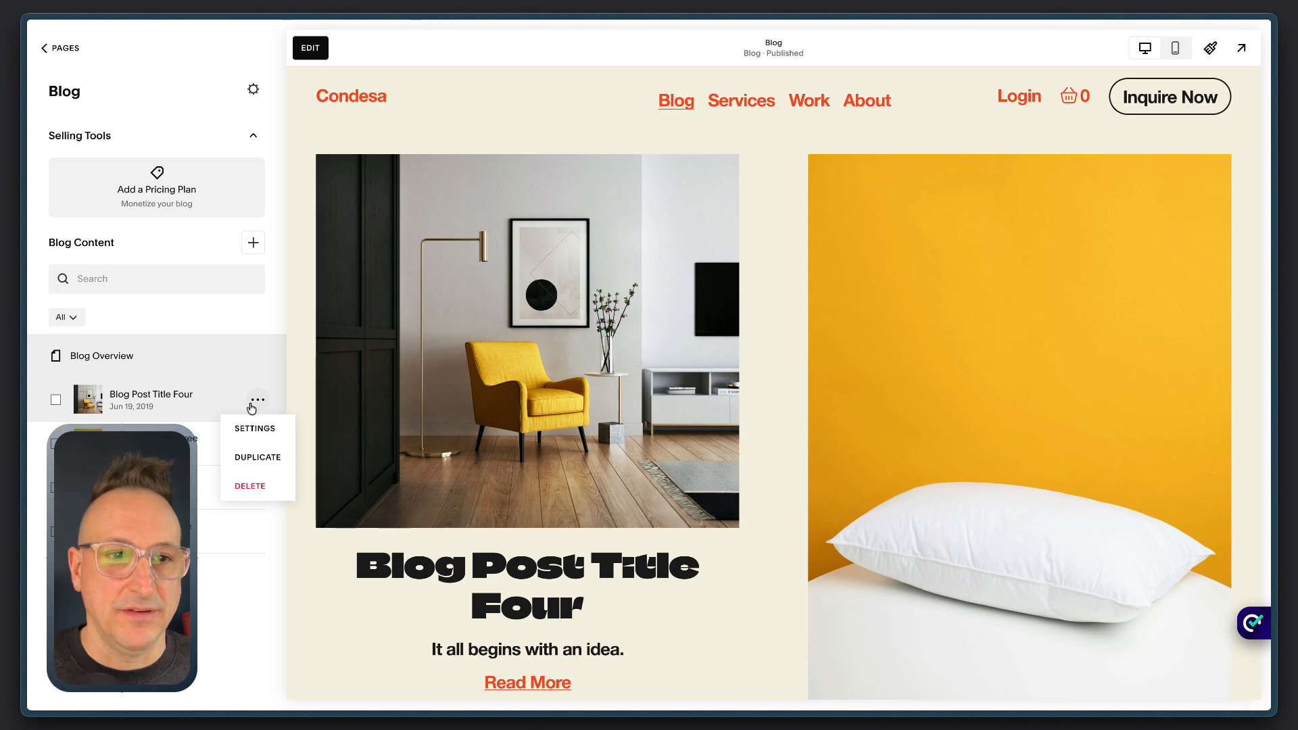
{"action": "left_click", "coordinate": [181, 242]}
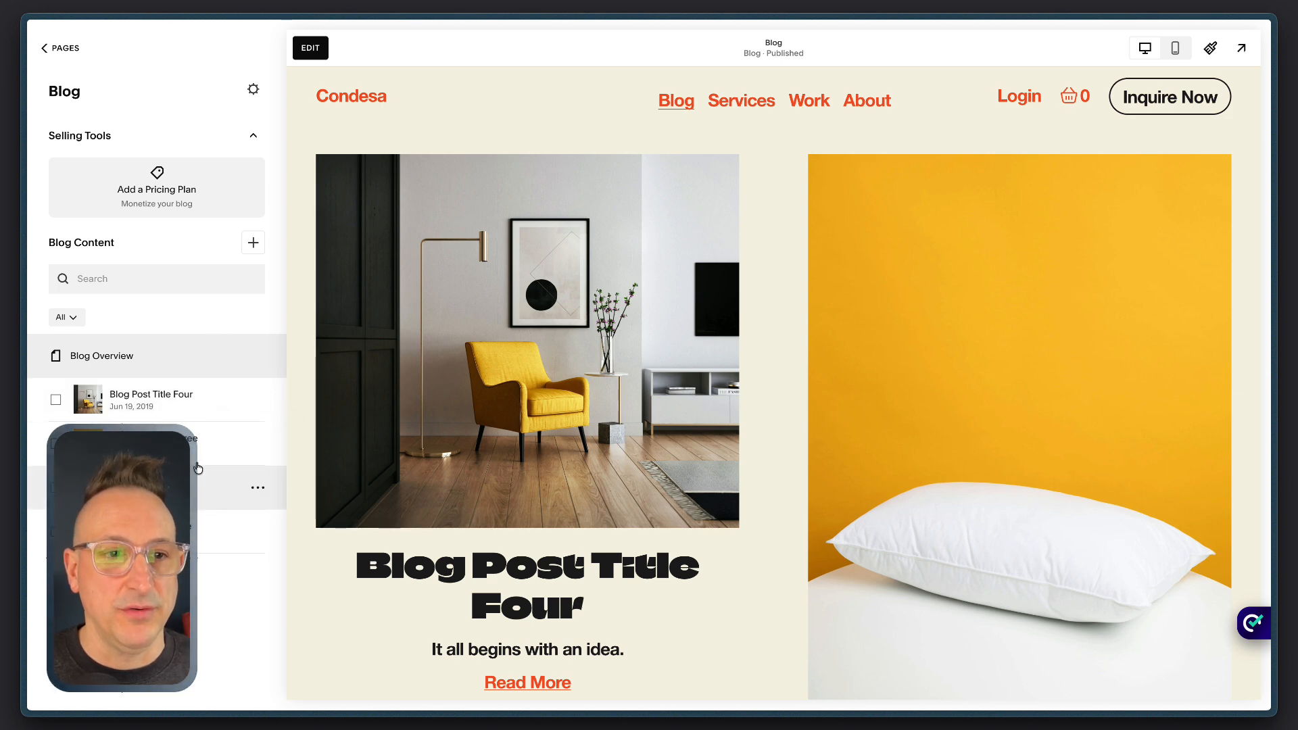
{"action": "left_click", "coordinate": [259, 403]}
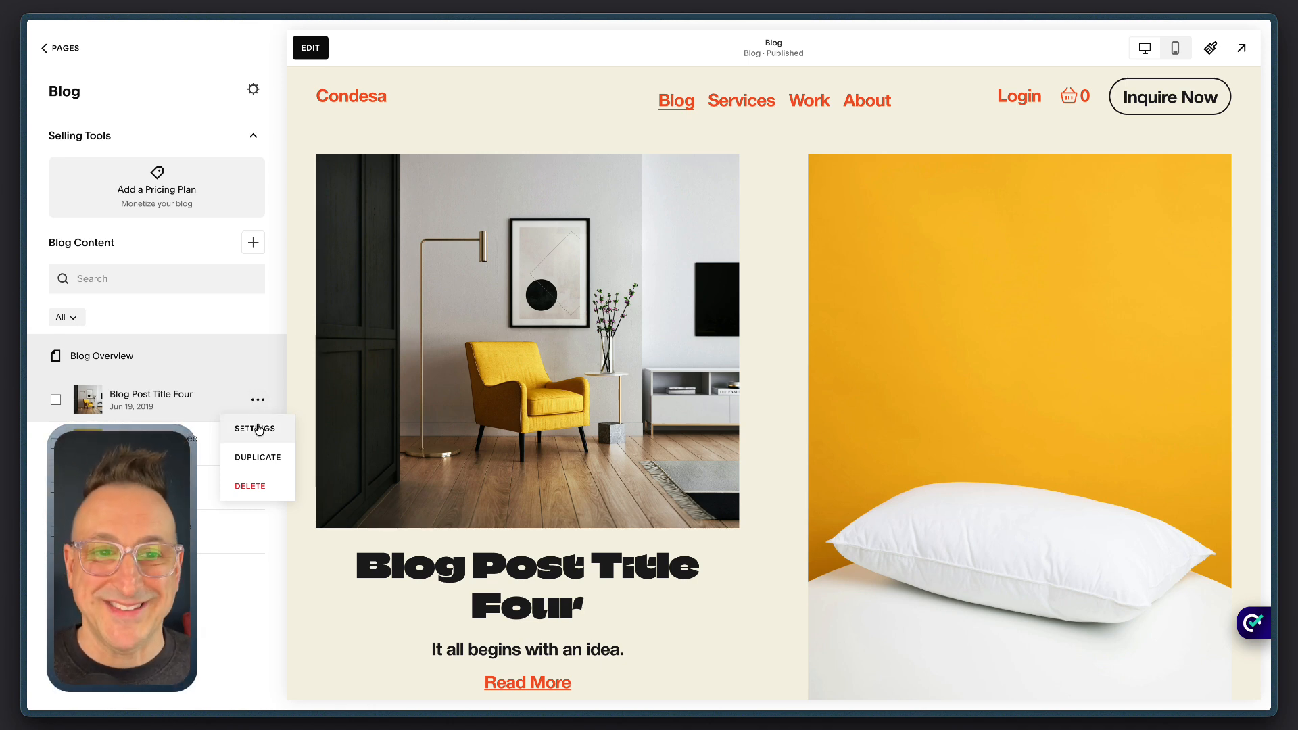
{"action": "left_click", "coordinate": [258, 427]}
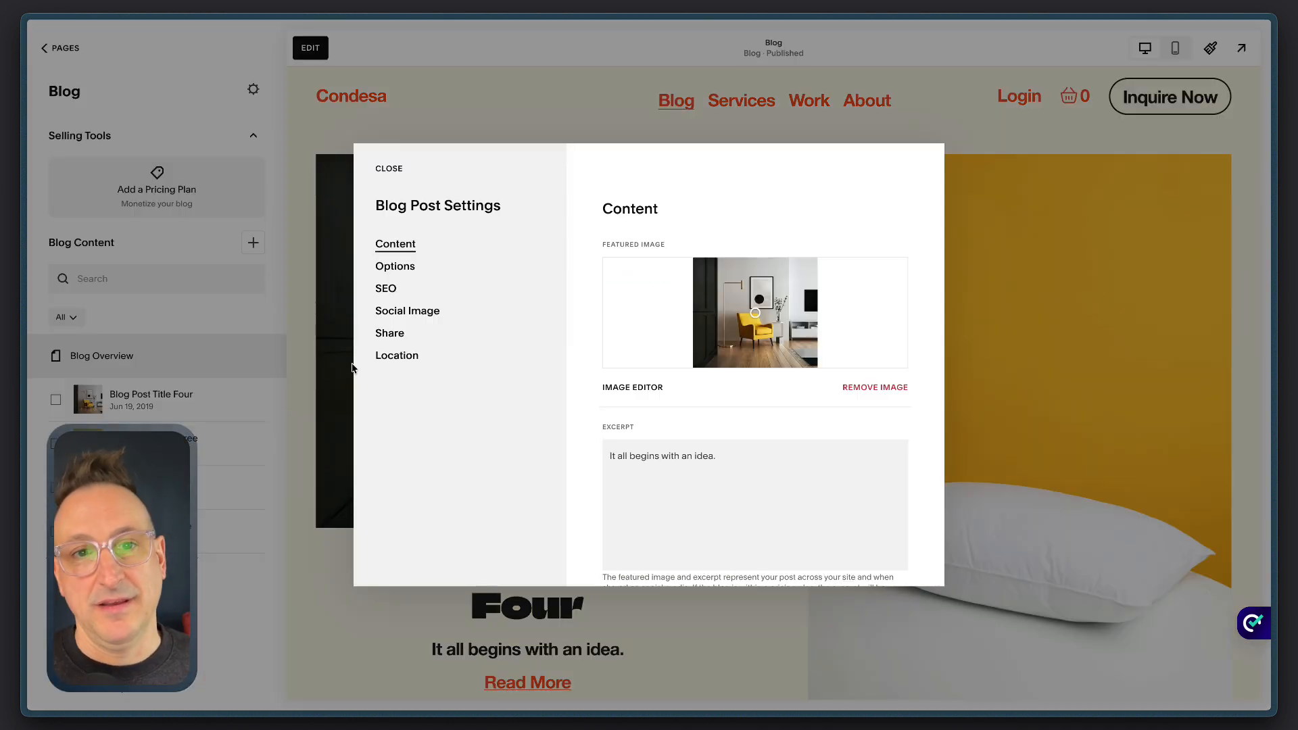
{"action": "left_click", "coordinate": [406, 268]}
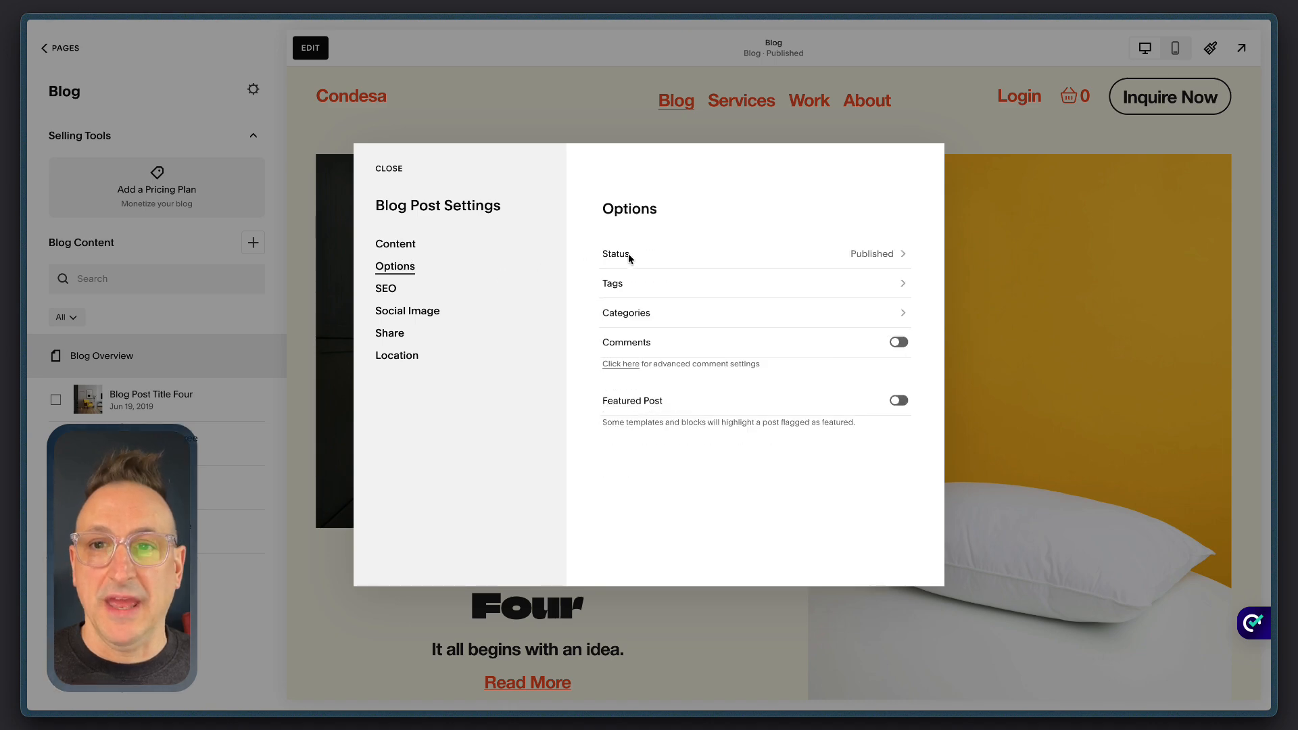
{"action": "left_click", "coordinate": [683, 256]}
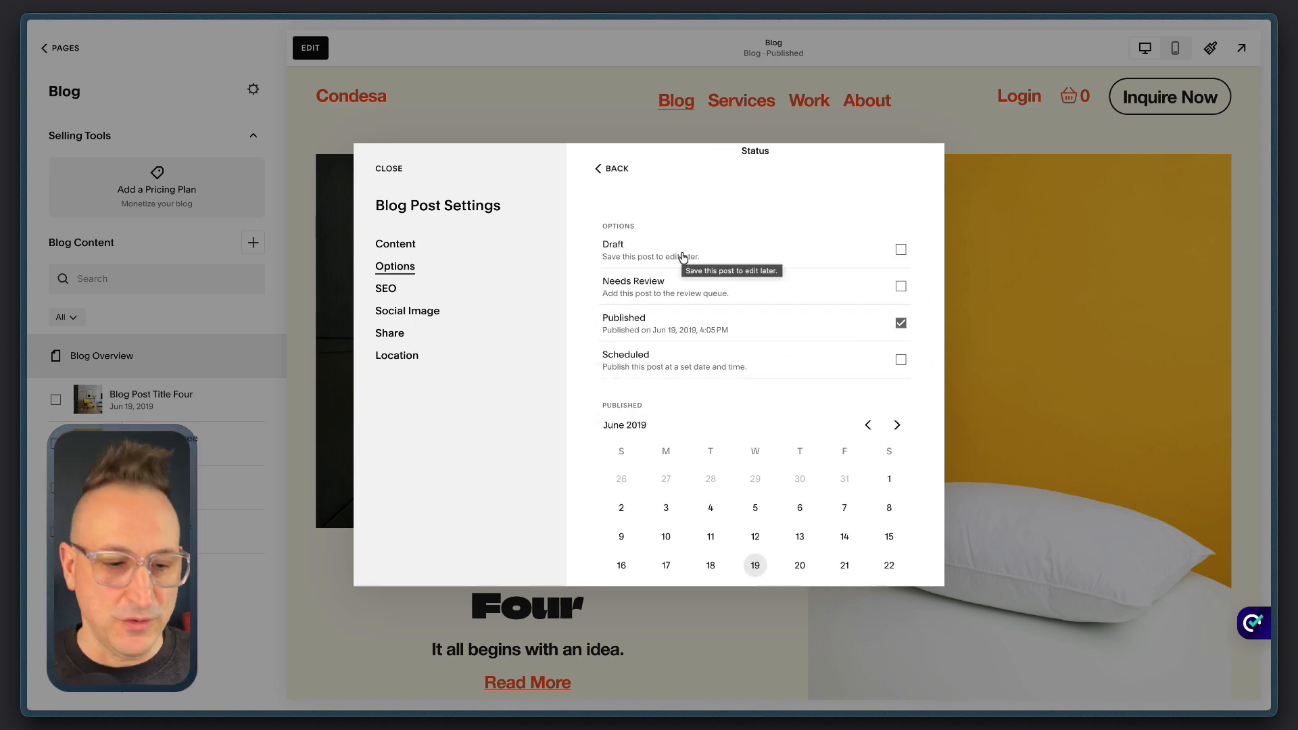
Try June 18, 2019 as the published date of Blog Post Title Four.
{"action": "scroll", "coordinate": [778, 352], "scroll_direction": "down", "scroll_amount": 2}
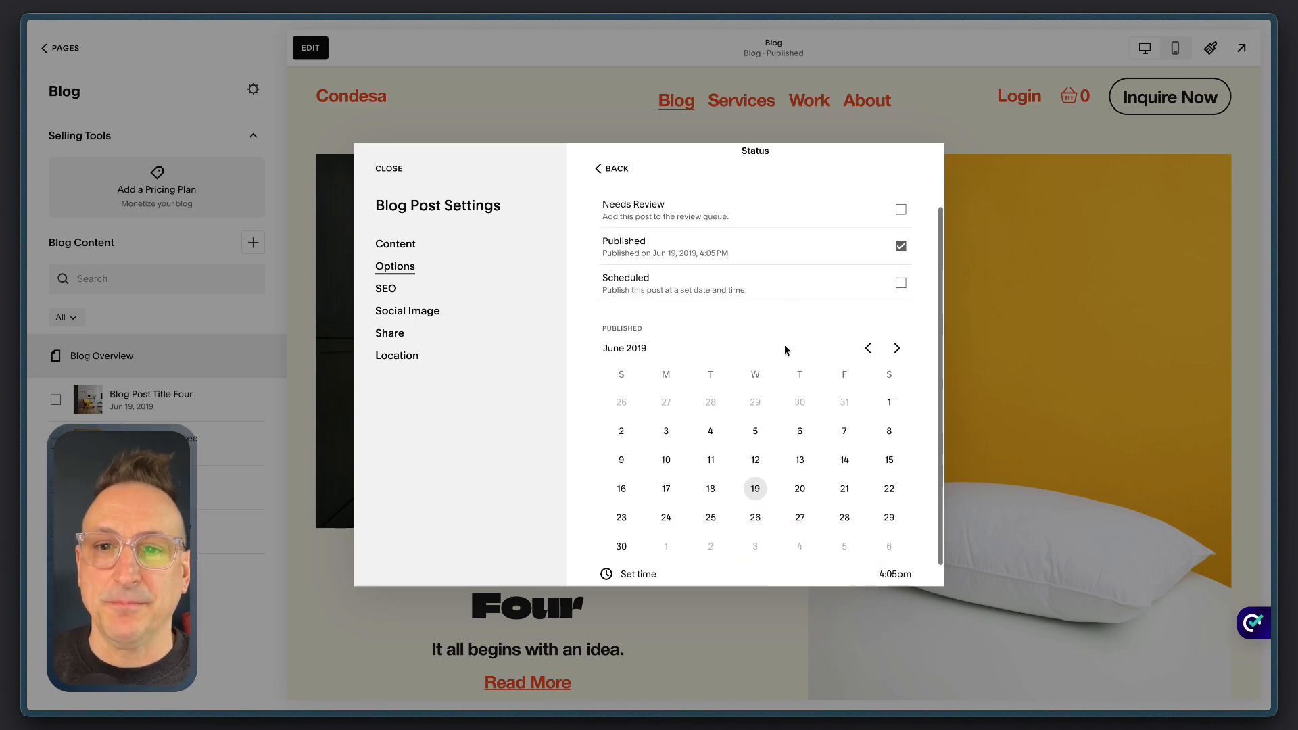
{"action": "scroll", "coordinate": [721, 325], "scroll_direction": "up", "scroll_amount": 2}
{"action": "scroll", "coordinate": [760, 359], "scroll_direction": "down", "scroll_amount": 2}
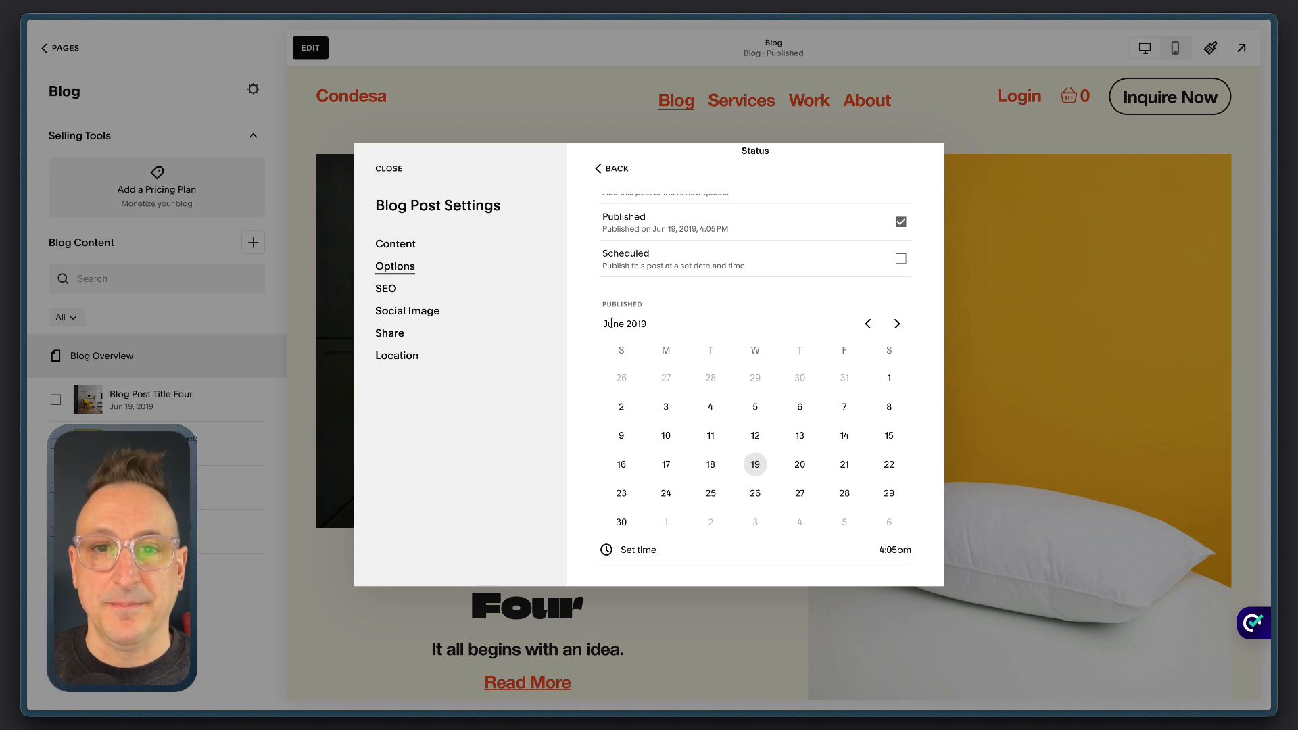
{"action": "left_click_drag", "start_coordinate": [616, 322], "coordinate": [640, 322]}
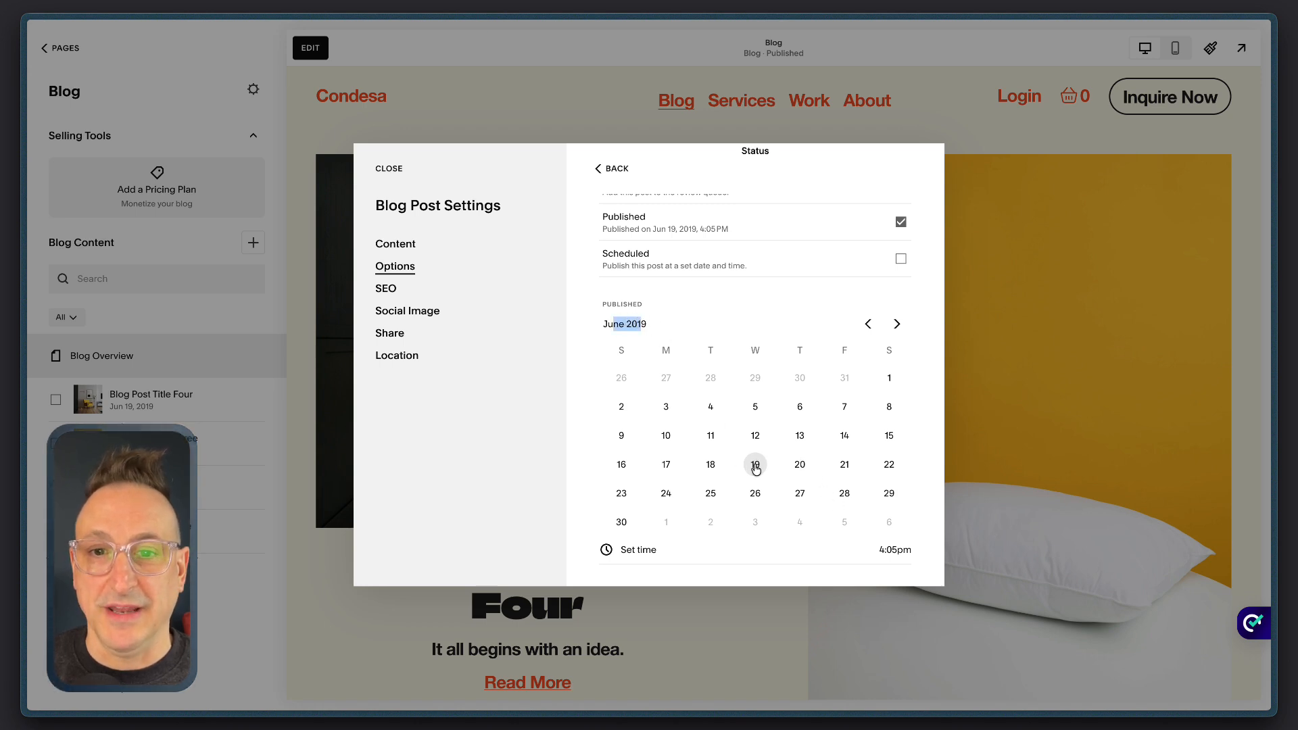
{"action": "left_click", "coordinate": [749, 313]}
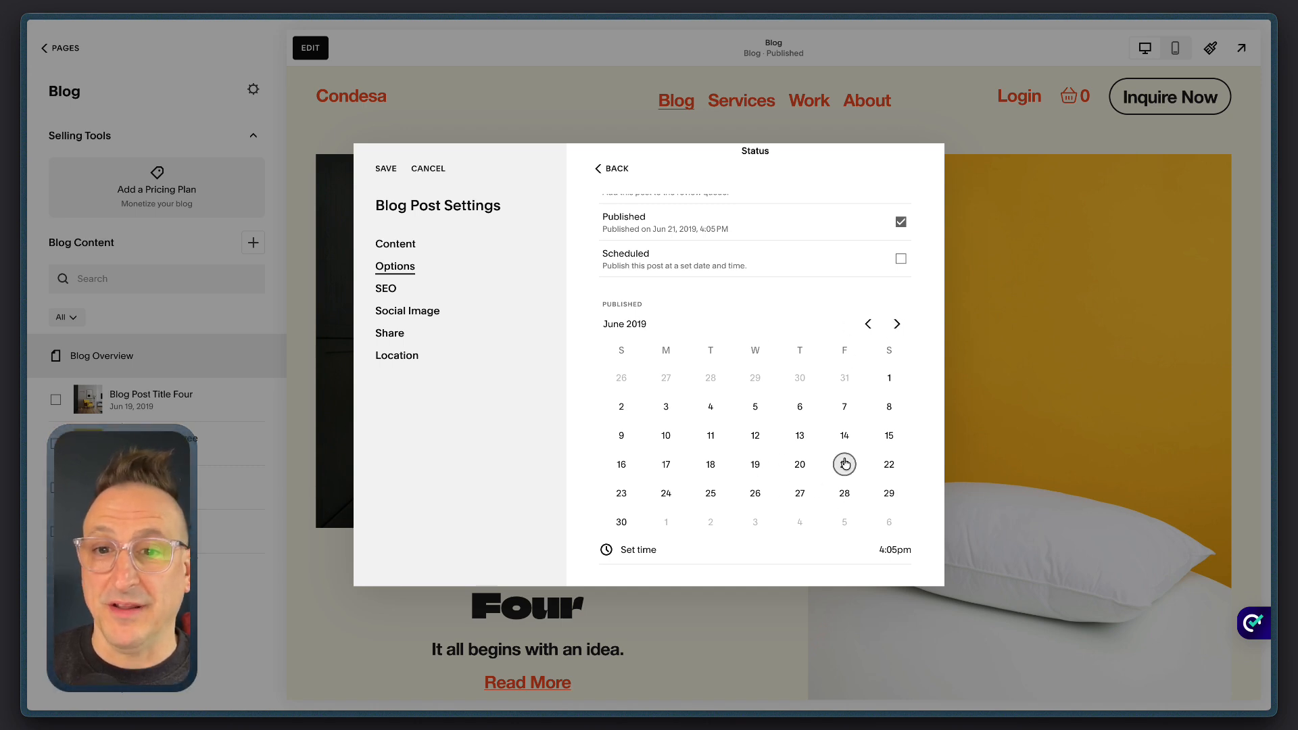
{"action": "left_click", "coordinate": [711, 435]}
{"action": "left_click", "coordinate": [711, 466]}
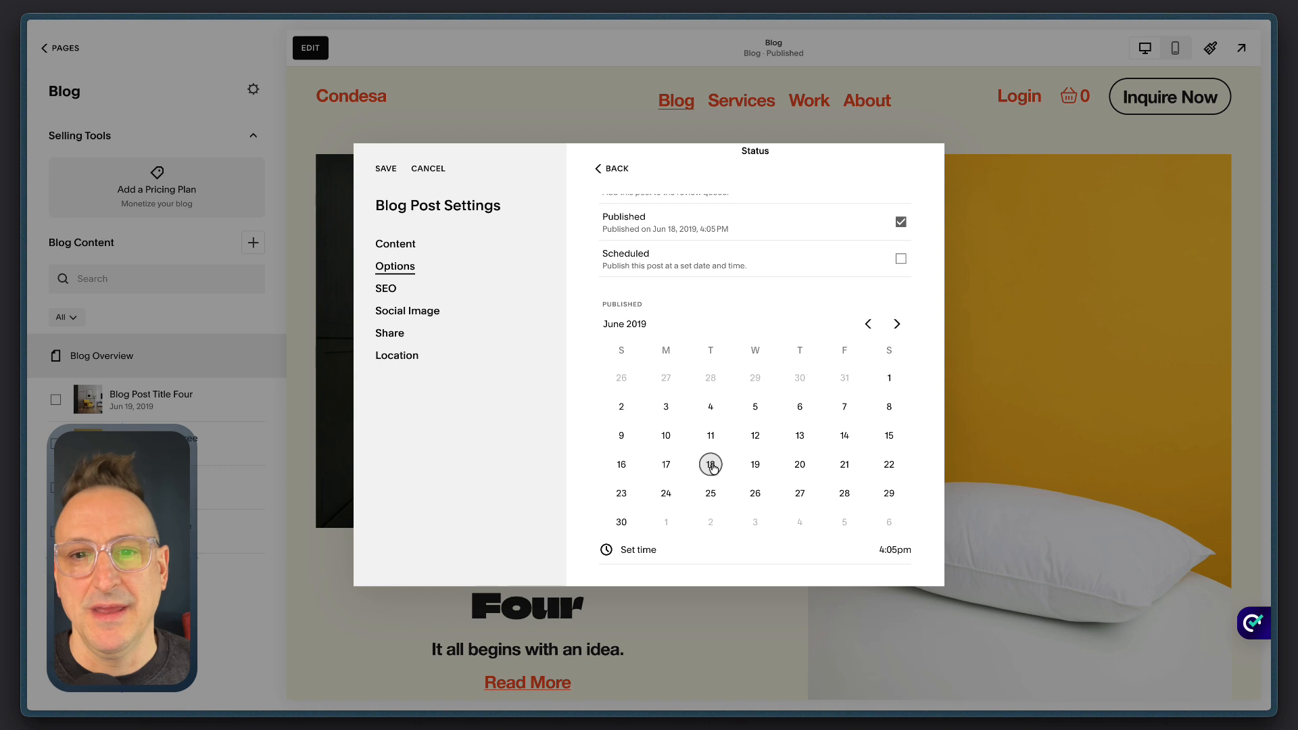
{"action": "left_click", "coordinate": [882, 549]}
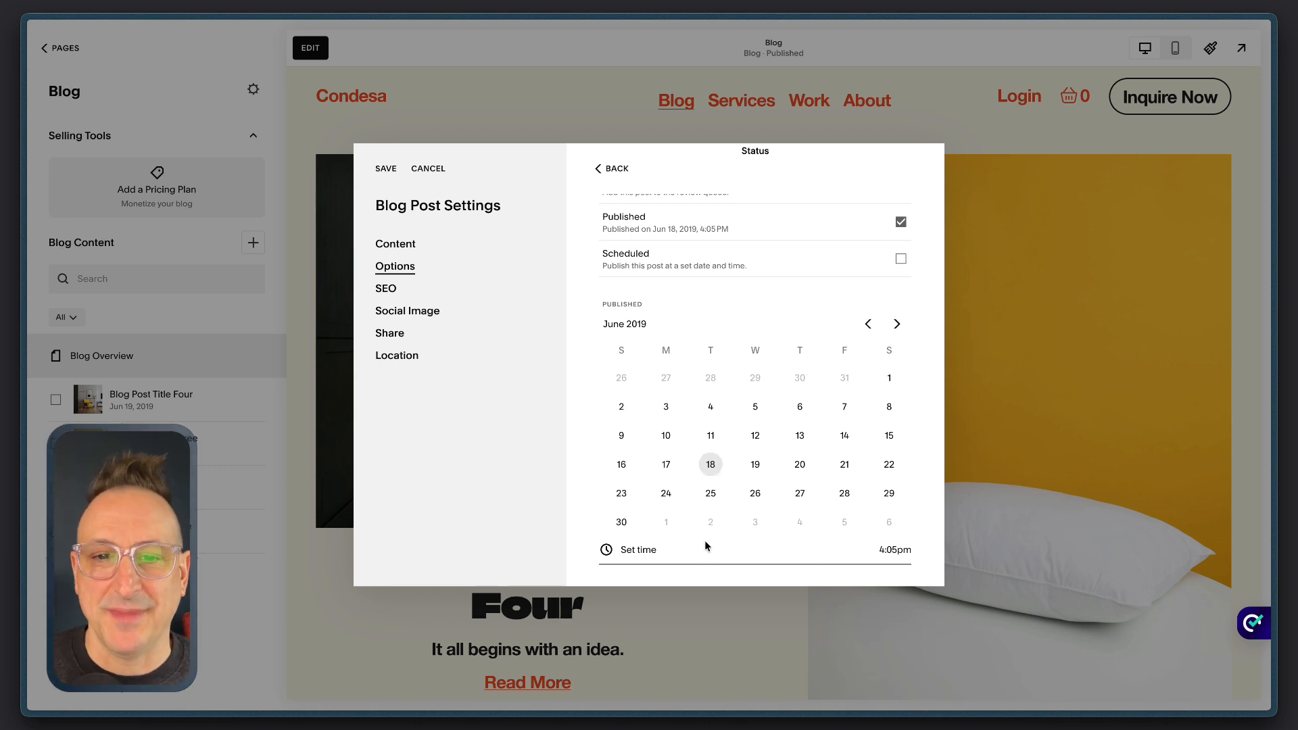
{"action": "left_click", "coordinate": [799, 297]}
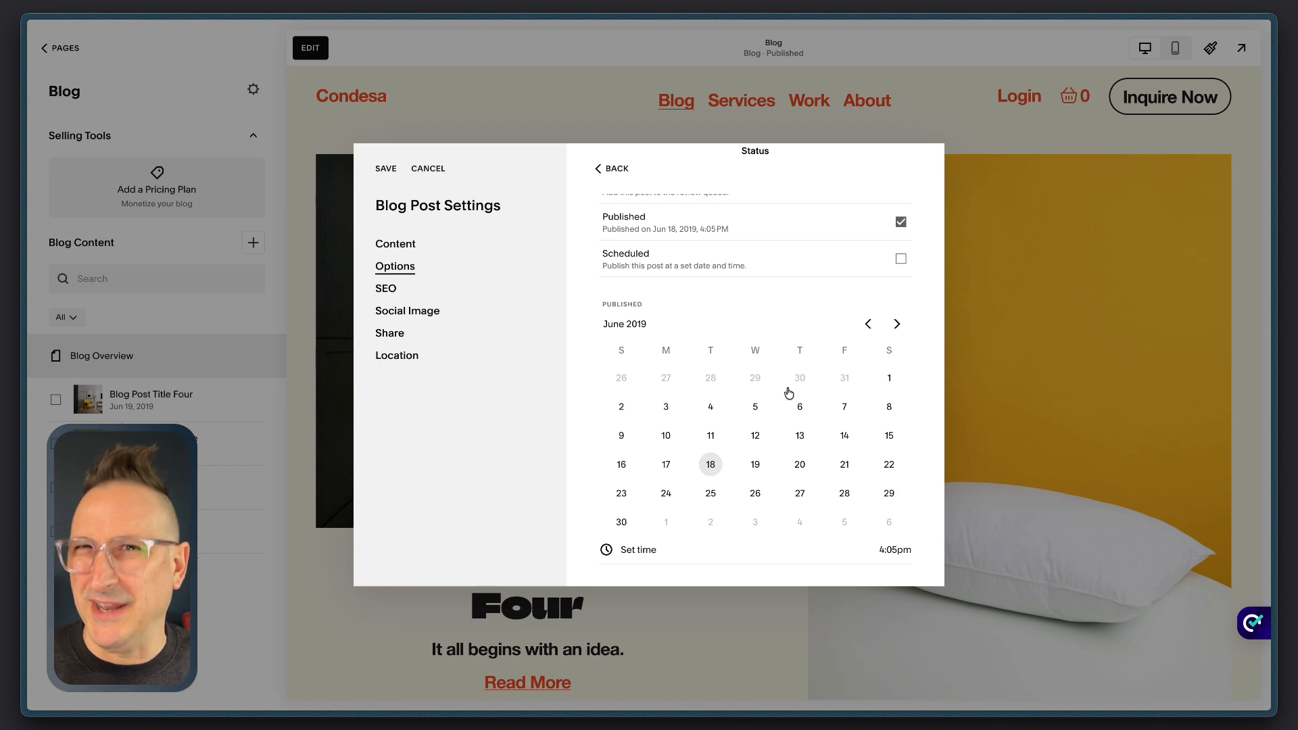
Set the published date of Blog Post Title Four to April 5, 2024 and save the blog post settings.
{"action": "left_click", "coordinate": [897, 325]}
{"action": "left_click", "coordinate": [897, 353]}
{"action": "left_click", "coordinate": [898, 353]}
{"action": "left_click", "coordinate": [898, 352]}
{"action": "left_click", "coordinate": [898, 352]}
{"action": "left_click", "coordinate": [897, 353]}
{"action": "left_click", "coordinate": [897, 353]}
{"action": "left_click", "coordinate": [897, 352]}
{"action": "left_click", "coordinate": [897, 352]}
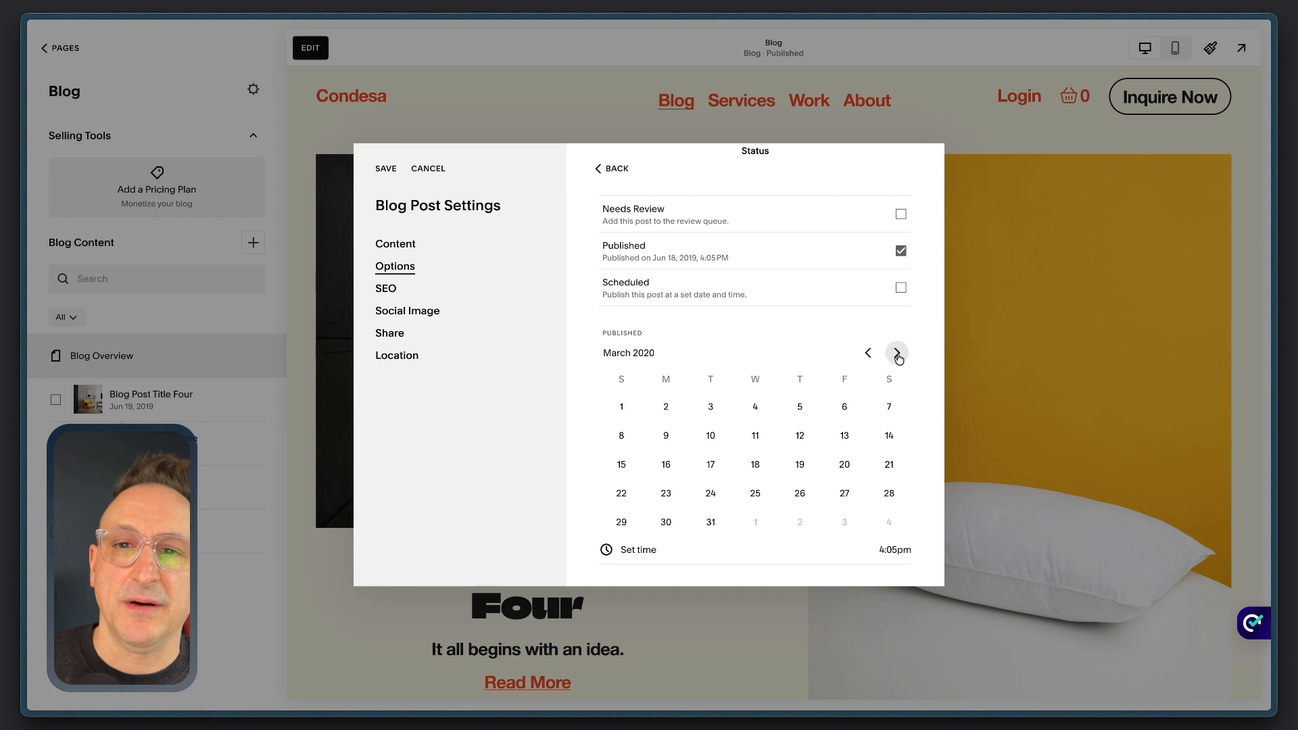
{"action": "left_click", "coordinate": [897, 352]}
{"action": "left_click", "coordinate": [897, 352]}
{"action": "left_click", "coordinate": [898, 324]}
{"action": "left_click", "coordinate": [896, 331]}
{"action": "left_click", "coordinate": [897, 353]}
{"action": "left_click", "coordinate": [897, 352]}
{"action": "left_click", "coordinate": [897, 352]}
{"action": "left_click", "coordinate": [897, 353]}
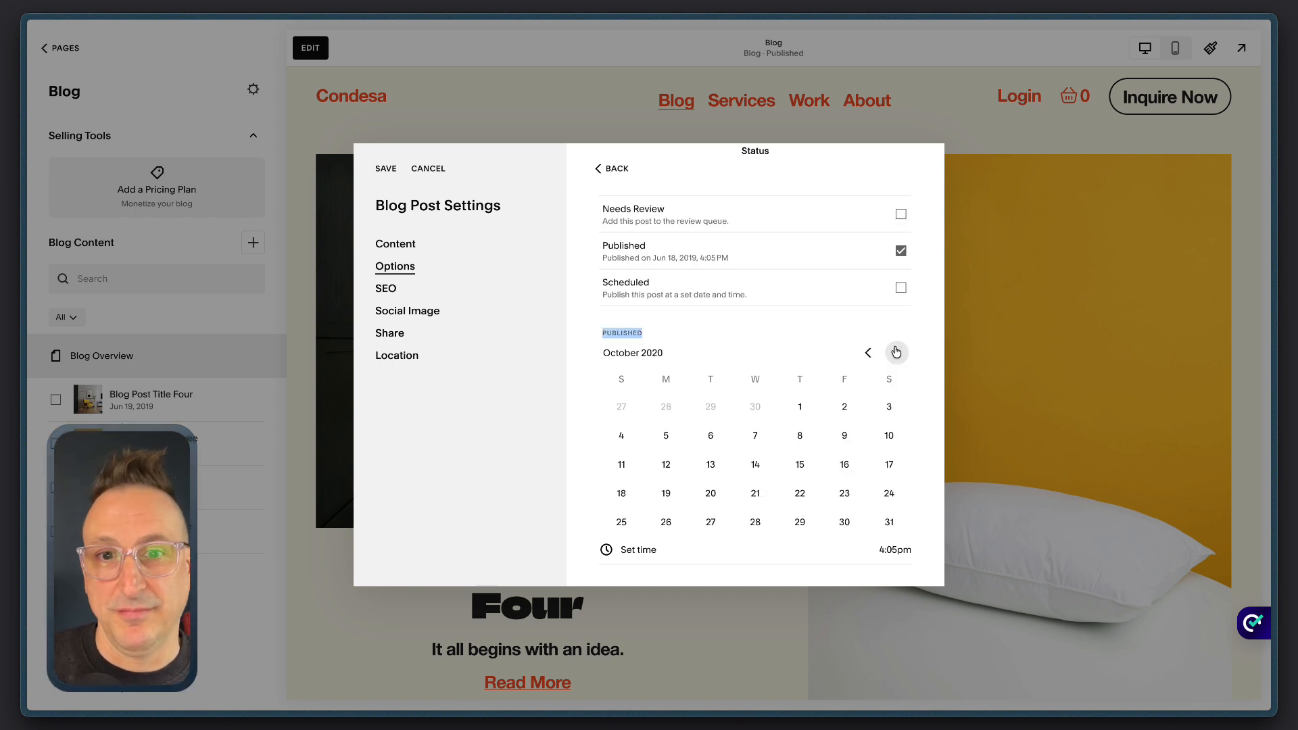
{"action": "left_click", "coordinate": [895, 353]}
{"action": "left_click", "coordinate": [896, 353]}
{"action": "left_click", "coordinate": [896, 353]}
{"action": "left_click", "coordinate": [896, 353]}
{"action": "left_click", "coordinate": [895, 354]}
{"action": "left_click", "coordinate": [895, 354]}
{"action": "left_click", "coordinate": [894, 354]}
{"action": "left_click", "coordinate": [896, 353]}
{"action": "left_click", "coordinate": [895, 353]}
{"action": "left_click", "coordinate": [895, 353]}
{"action": "left_click", "coordinate": [895, 353]}
{"action": "left_click", "coordinate": [895, 353]}
{"action": "left_click", "coordinate": [895, 353]}
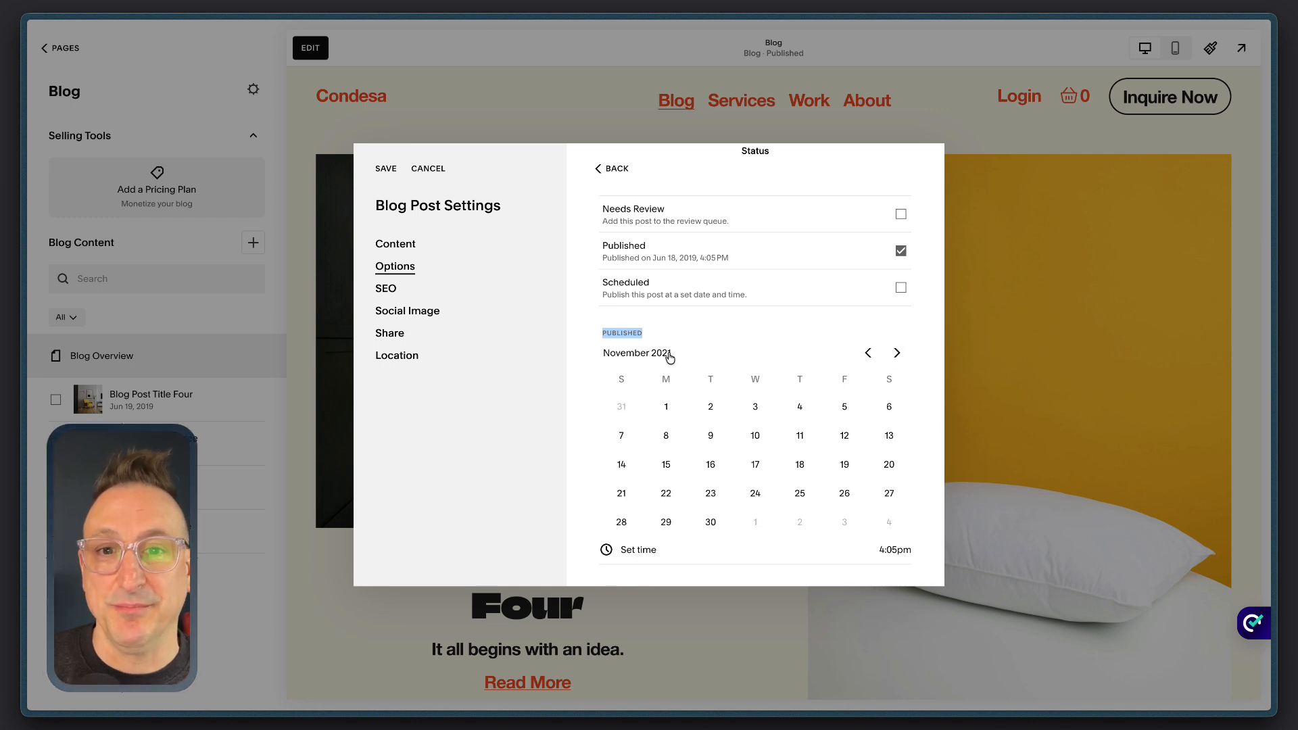
{"action": "left_click", "coordinate": [898, 353]}
{"action": "left_click", "coordinate": [897, 353]}
{"action": "left_click", "coordinate": [897, 353]}
{"action": "left_click", "coordinate": [898, 352]}
{"action": "left_click", "coordinate": [897, 353]}
{"action": "left_click", "coordinate": [897, 353]}
{"action": "left_click", "coordinate": [898, 353]}
{"action": "left_click", "coordinate": [897, 353]}
{"action": "left_click", "coordinate": [898, 353]}
{"action": "left_click", "coordinate": [898, 353]}
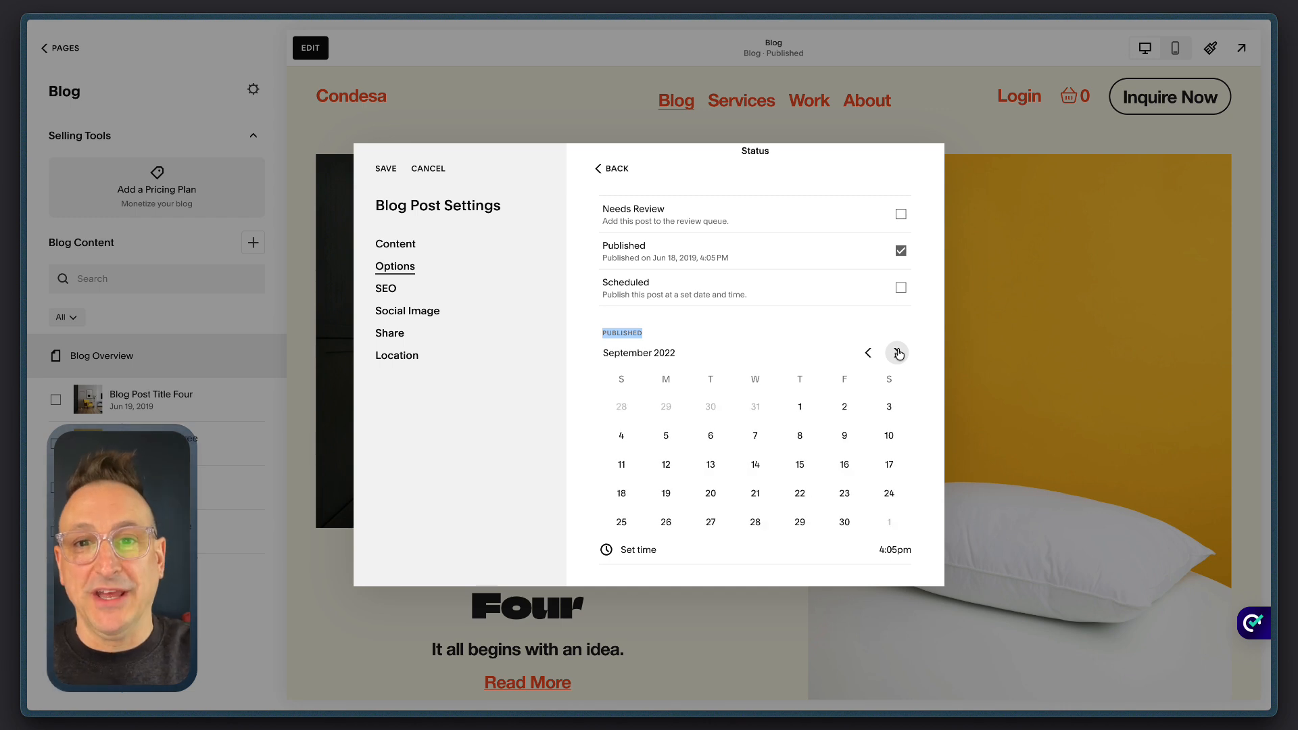
{"action": "left_click", "coordinate": [897, 353]}
{"action": "left_click", "coordinate": [898, 353]}
{"action": "left_click", "coordinate": [897, 353]}
{"action": "left_click", "coordinate": [897, 353]}
{"action": "left_click", "coordinate": [898, 353]}
{"action": "left_click", "coordinate": [897, 353]}
{"action": "left_click", "coordinate": [898, 353]}
{"action": "left_click", "coordinate": [898, 353]}
{"action": "left_click", "coordinate": [897, 353]}
{"action": "left_click", "coordinate": [897, 353]}
{"action": "left_click", "coordinate": [898, 353]}
{"action": "left_click", "coordinate": [898, 353]}
{"action": "left_click", "coordinate": [897, 353]}
{"action": "left_click", "coordinate": [898, 353]}
{"action": "left_click", "coordinate": [897, 353]}
{"action": "left_click", "coordinate": [897, 353]}
{"action": "left_click", "coordinate": [898, 353]}
{"action": "left_click", "coordinate": [897, 353]}
{"action": "left_click", "coordinate": [898, 353]}
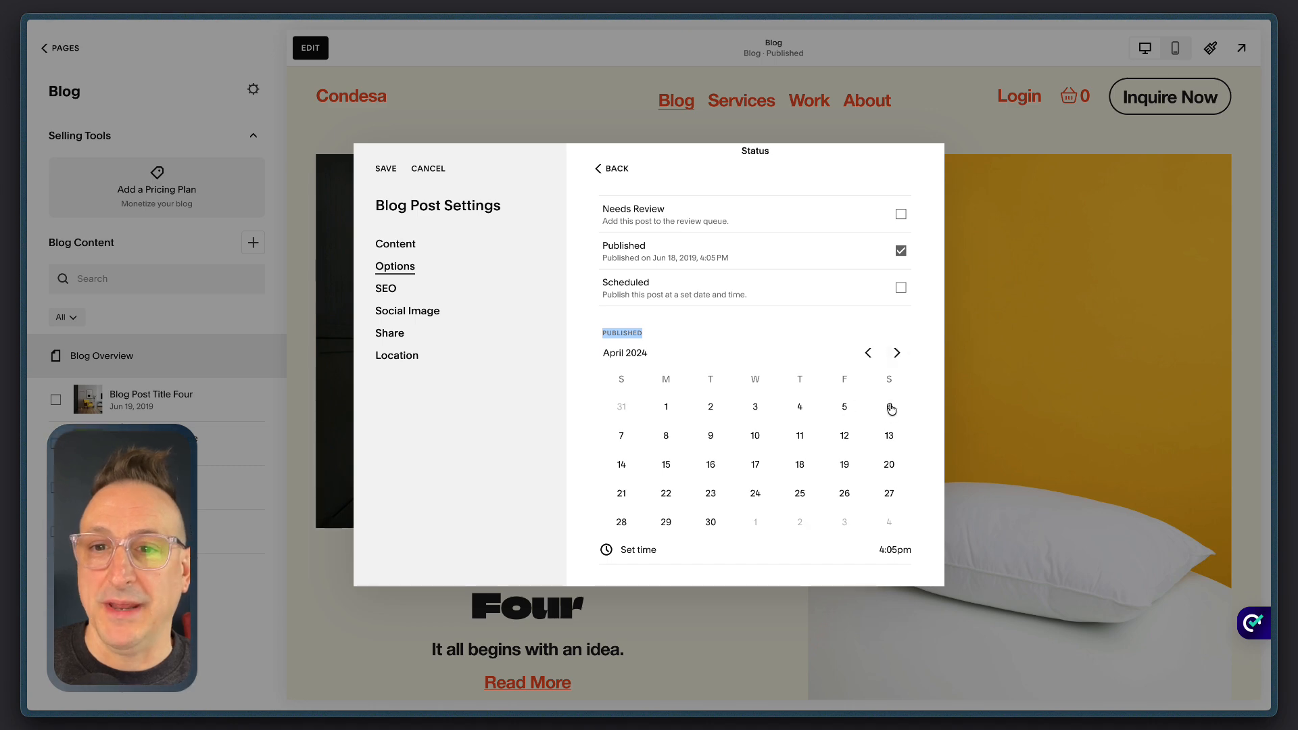
{"action": "left_click", "coordinate": [843, 407]}
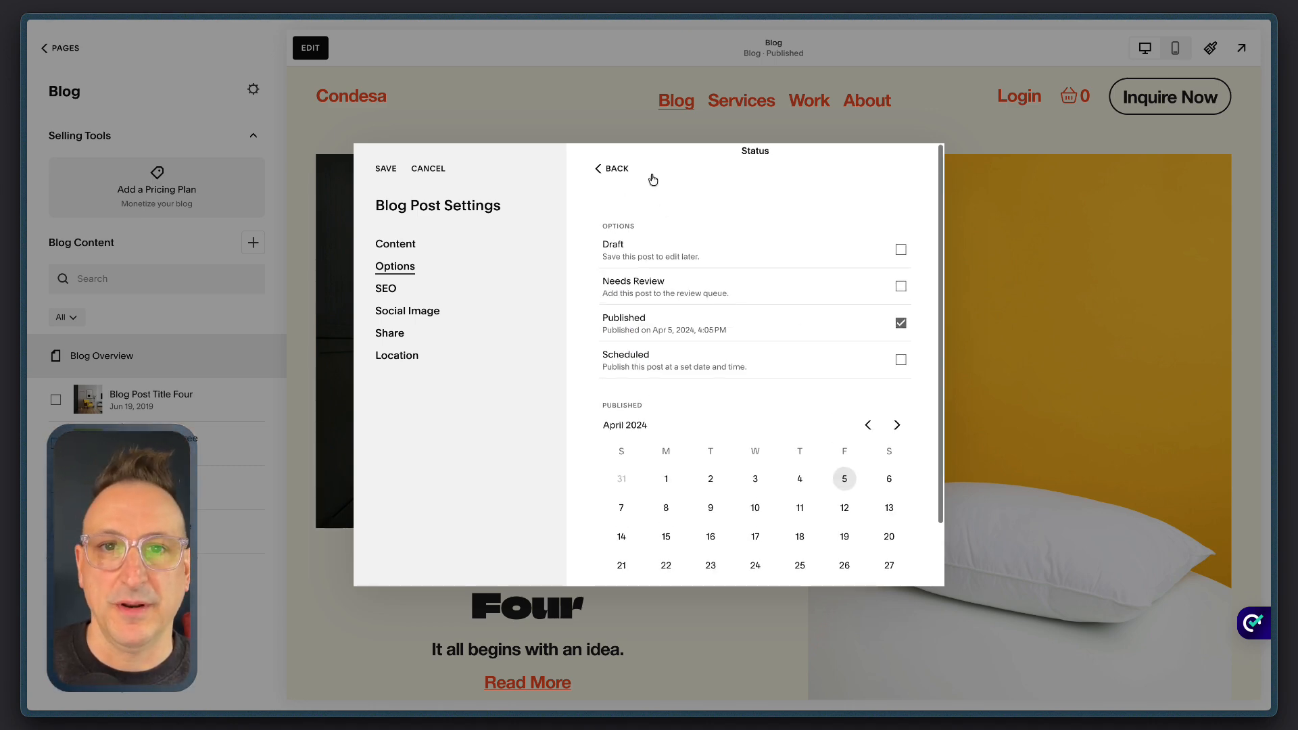
{"action": "left_click", "coordinate": [609, 168]}
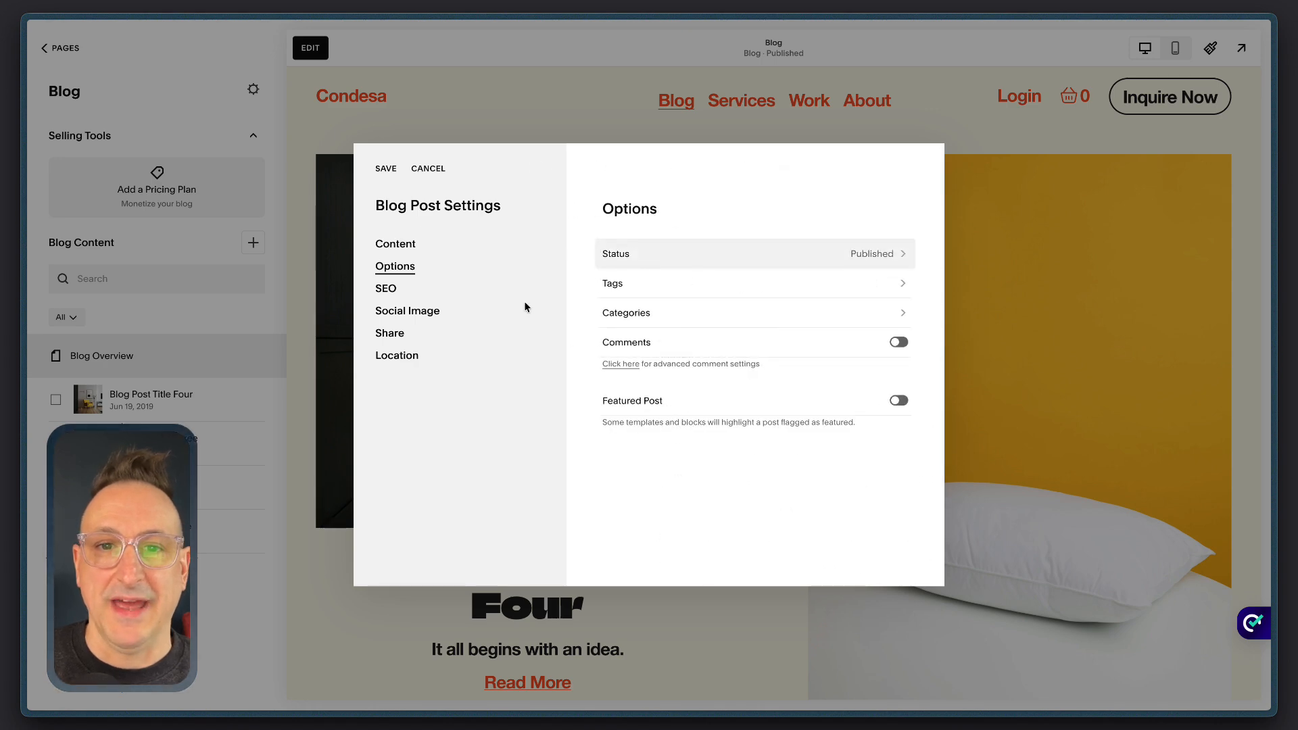
{"action": "left_click", "coordinate": [384, 170]}
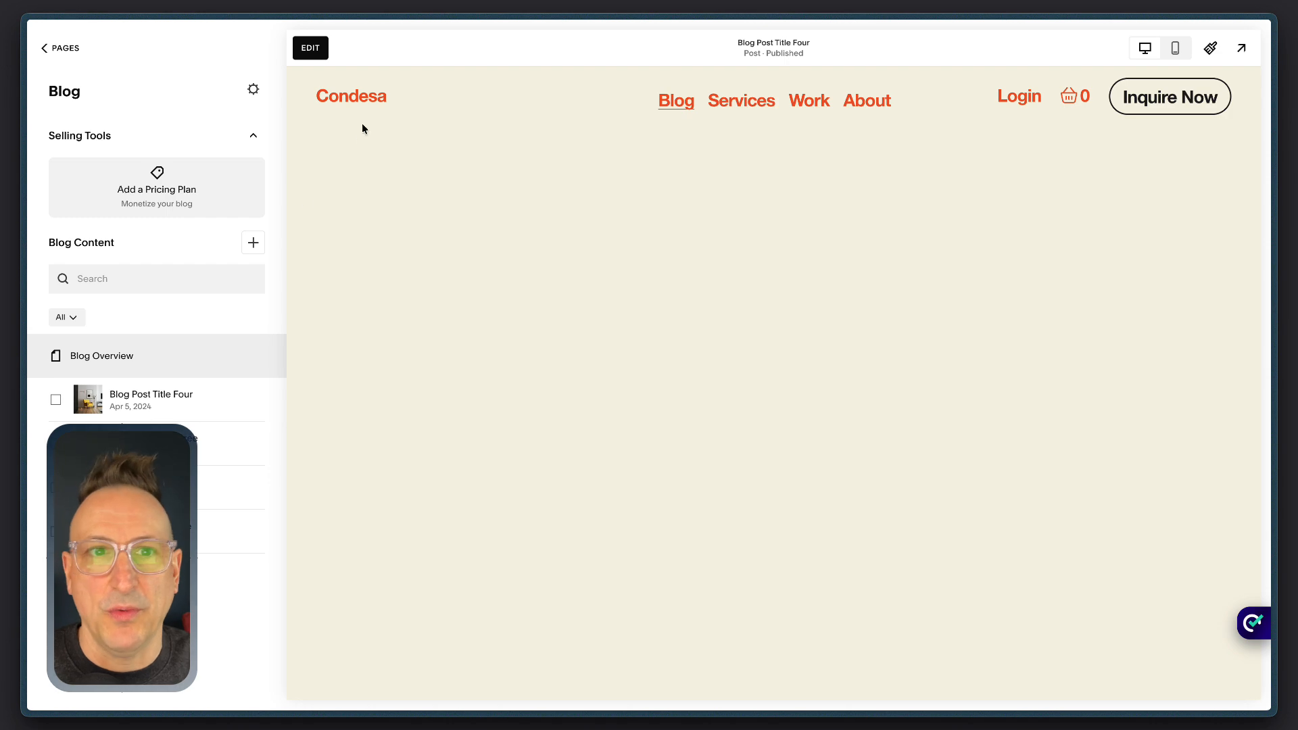
Open the site's home page and check the post dates shown in its Blog section.
{"action": "left_click", "coordinate": [351, 99]}
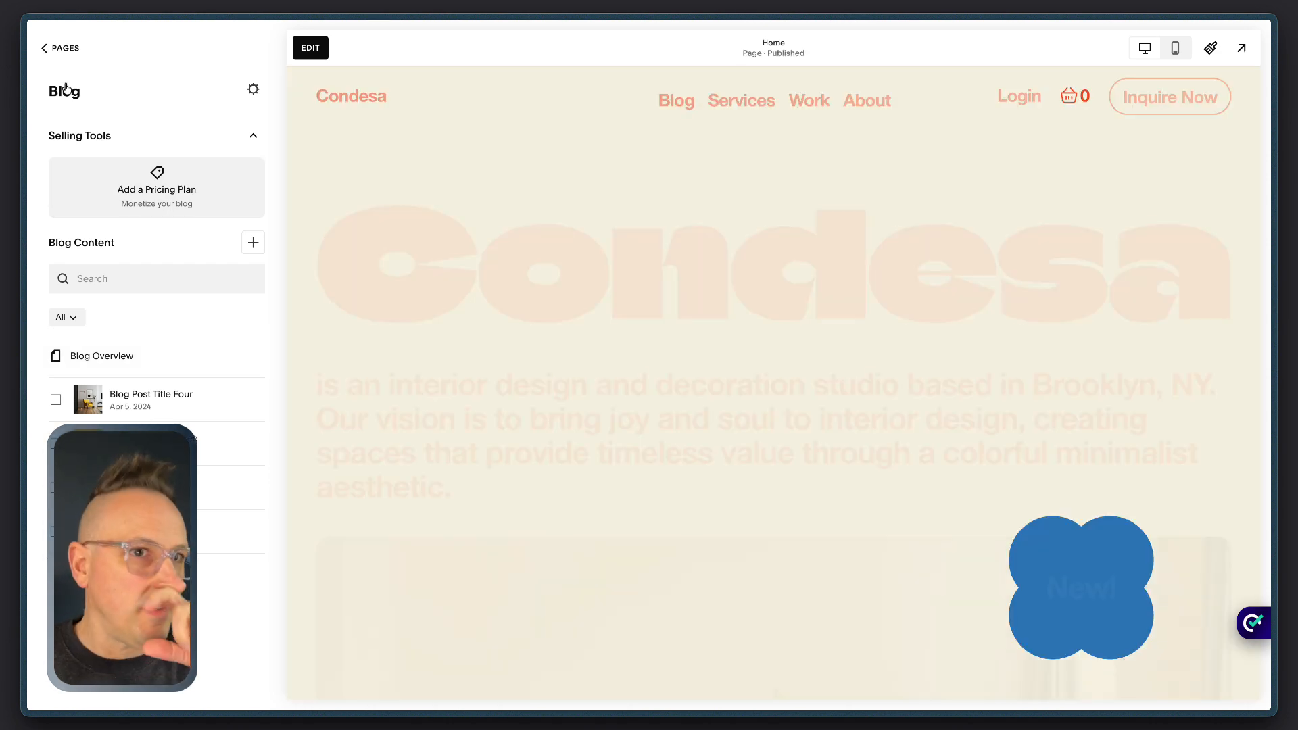
{"action": "left_click", "coordinate": [66, 48]}
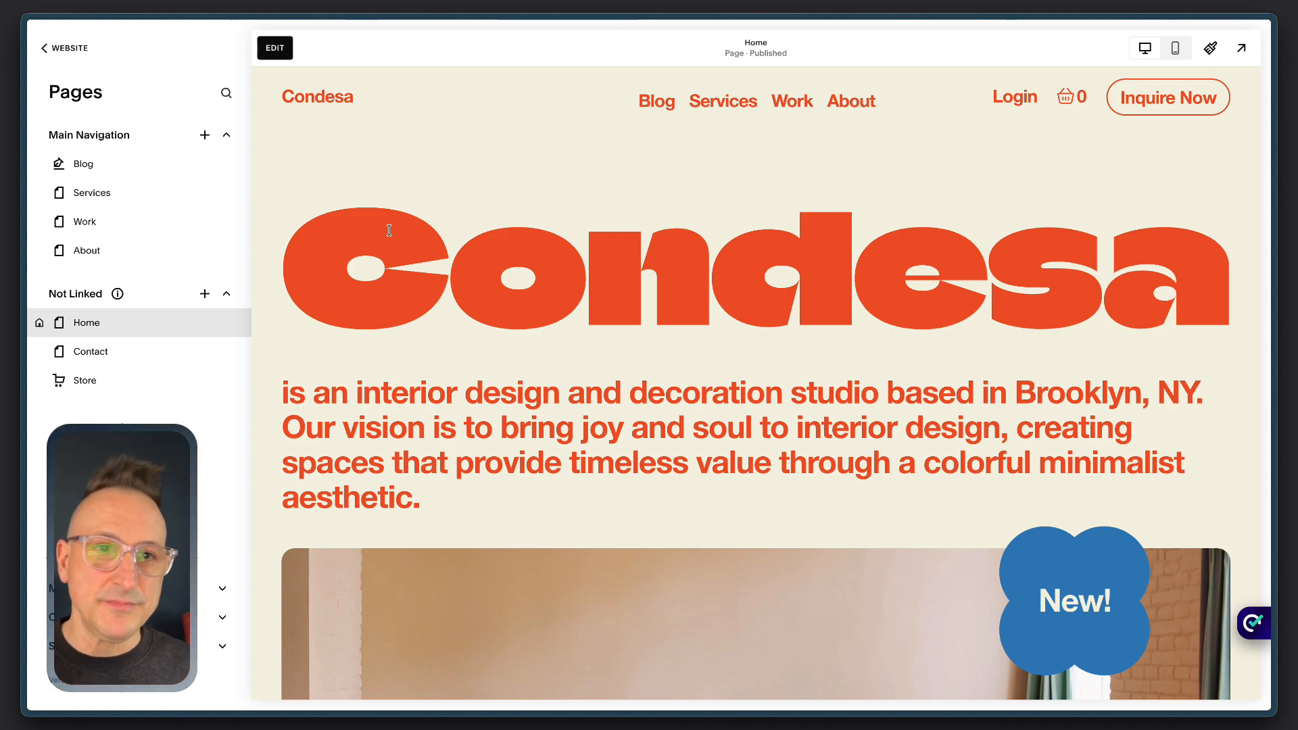
{"action": "scroll", "coordinate": [549, 327], "scroll_direction": "down", "scroll_amount": 20}
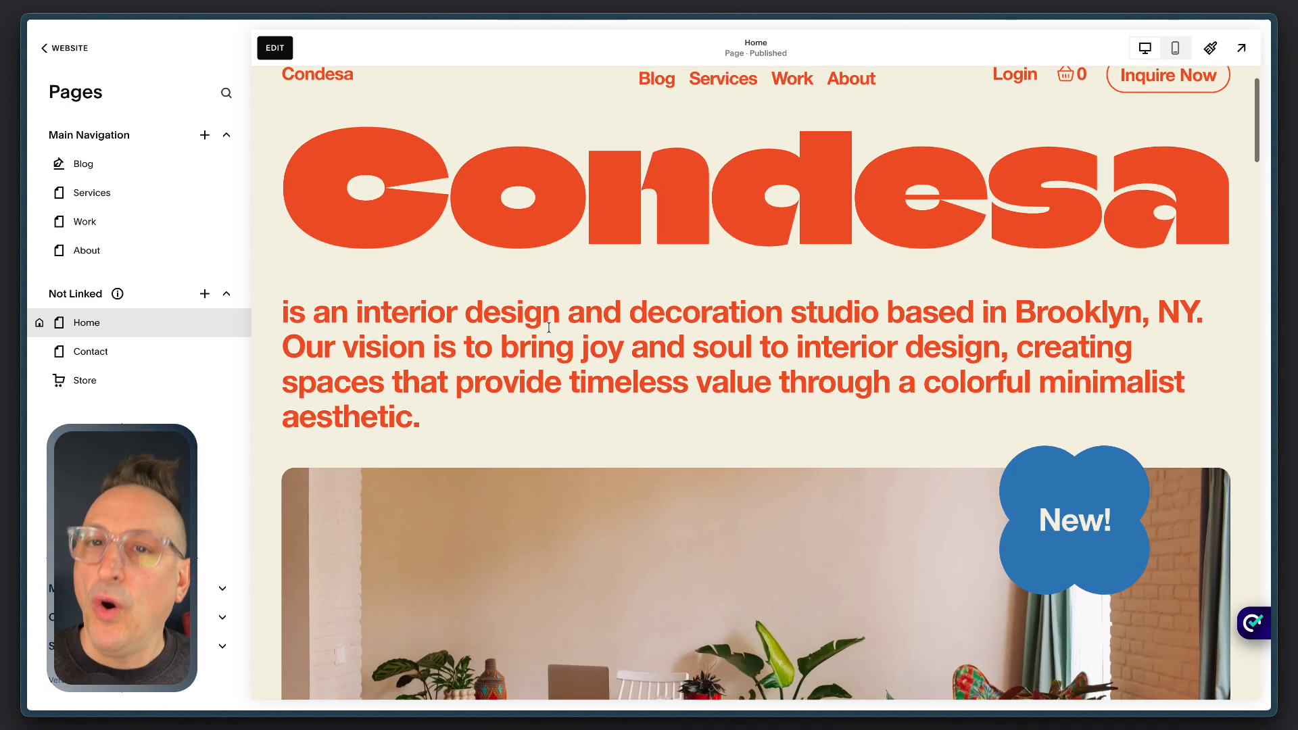
{"action": "scroll", "coordinate": [550, 330], "scroll_direction": "down", "scroll_amount": 15}
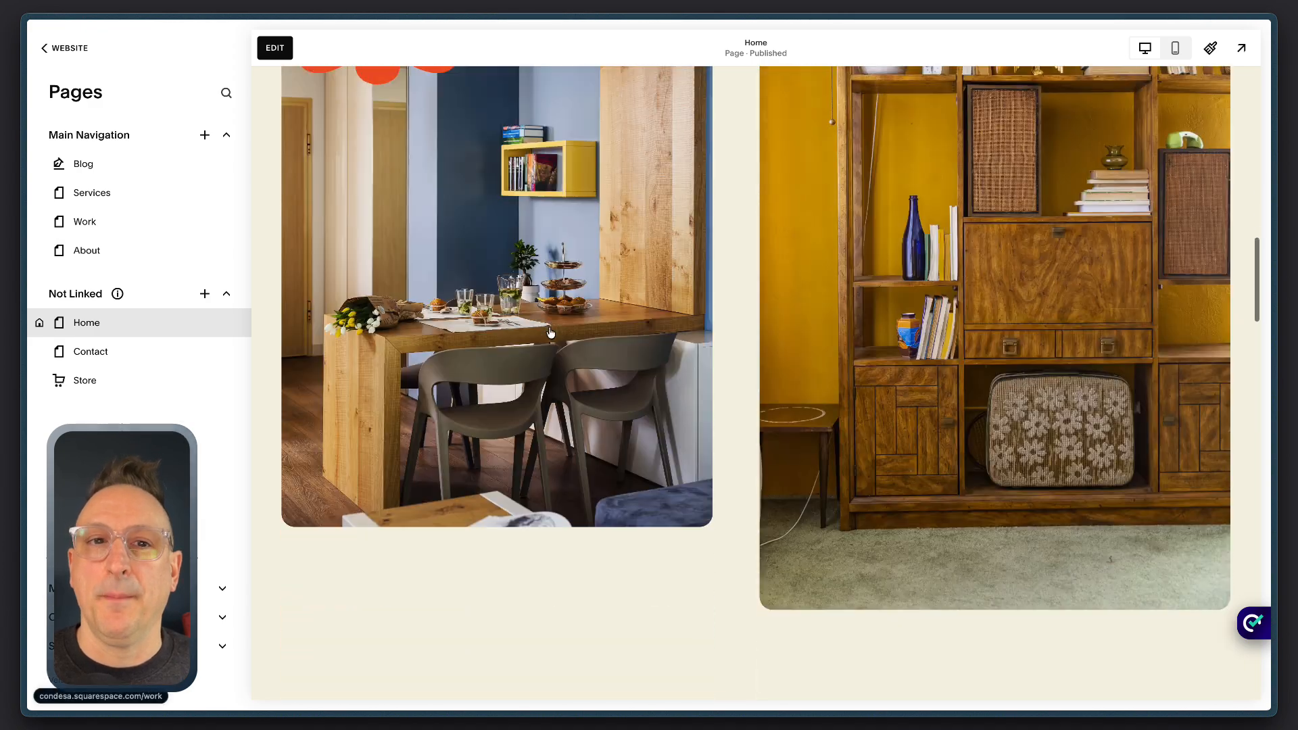
{"action": "scroll", "coordinate": [549, 328], "scroll_direction": "down", "scroll_amount": 15}
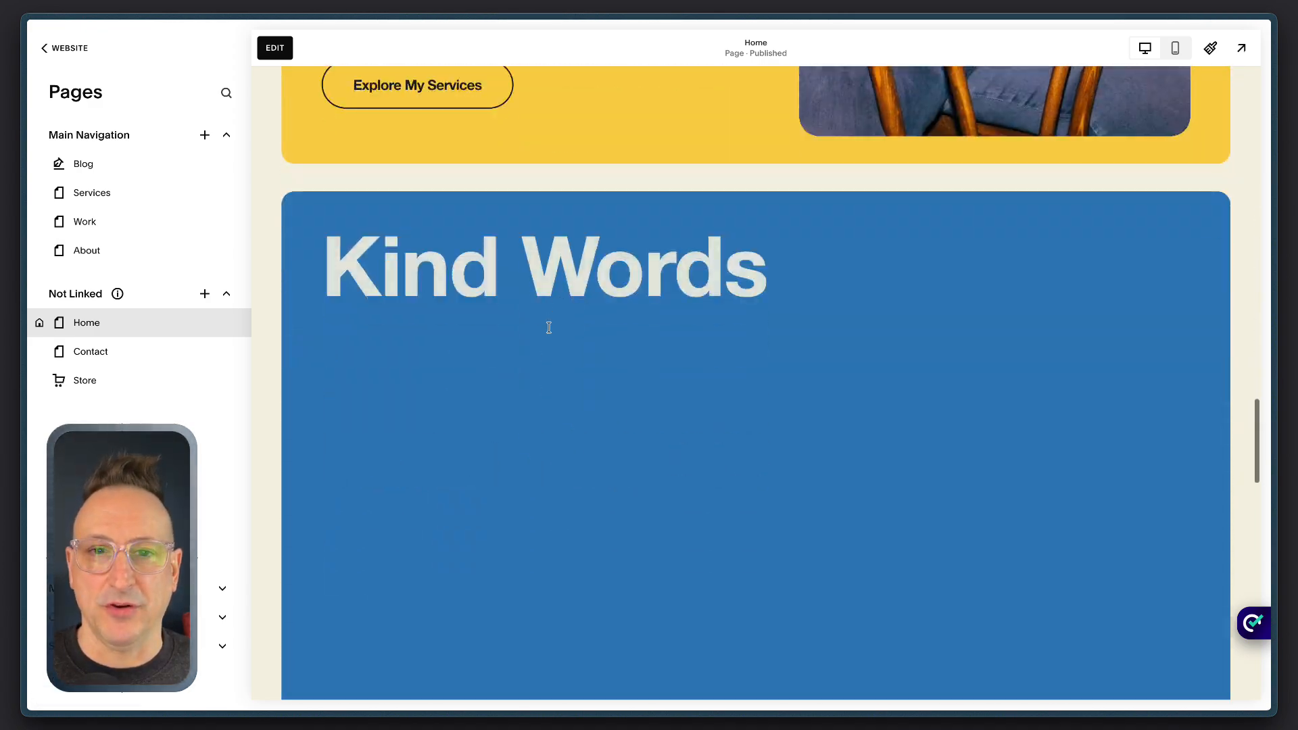
{"action": "scroll", "coordinate": [549, 331], "scroll_direction": "down", "scroll_amount": 2}
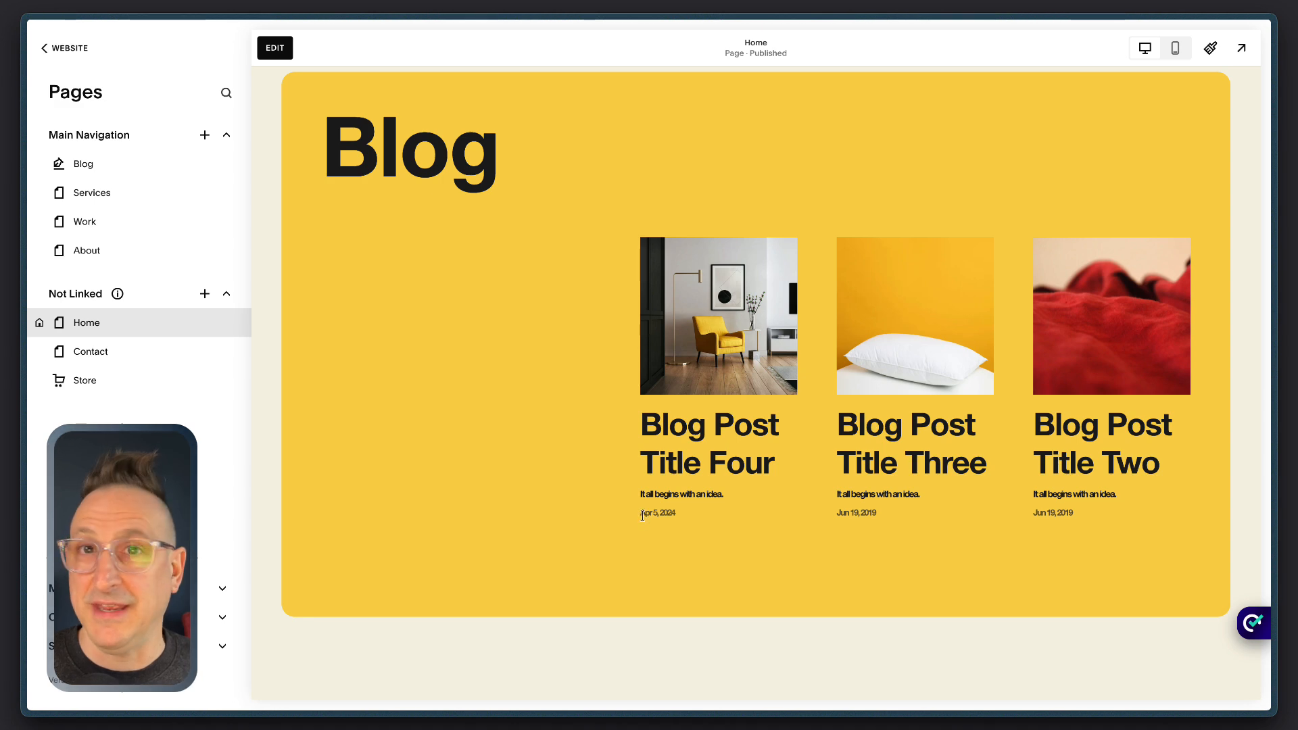
{"action": "left_click", "coordinate": [280, 49]}
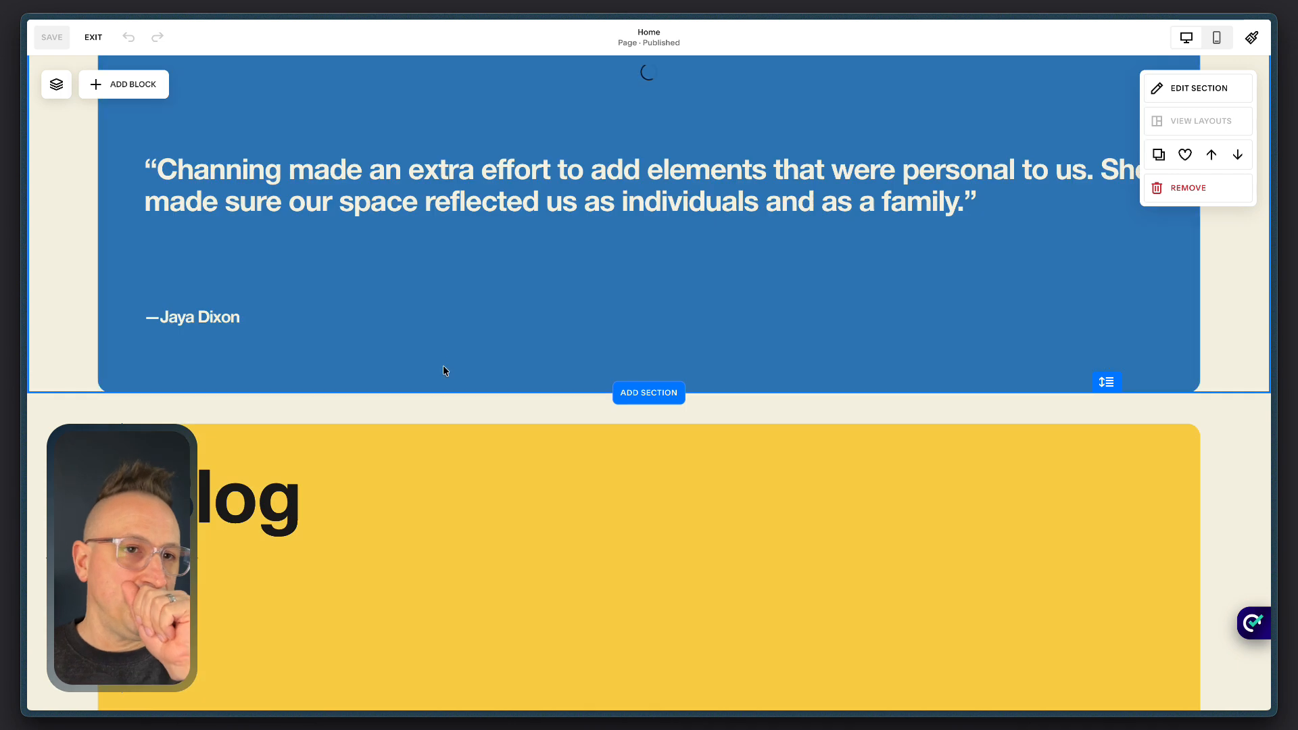
{"action": "scroll", "coordinate": [394, 344], "scroll_direction": "down", "scroll_amount": 2}
{"action": "scroll", "coordinate": [392, 337], "scroll_direction": "down", "scroll_amount": 5}
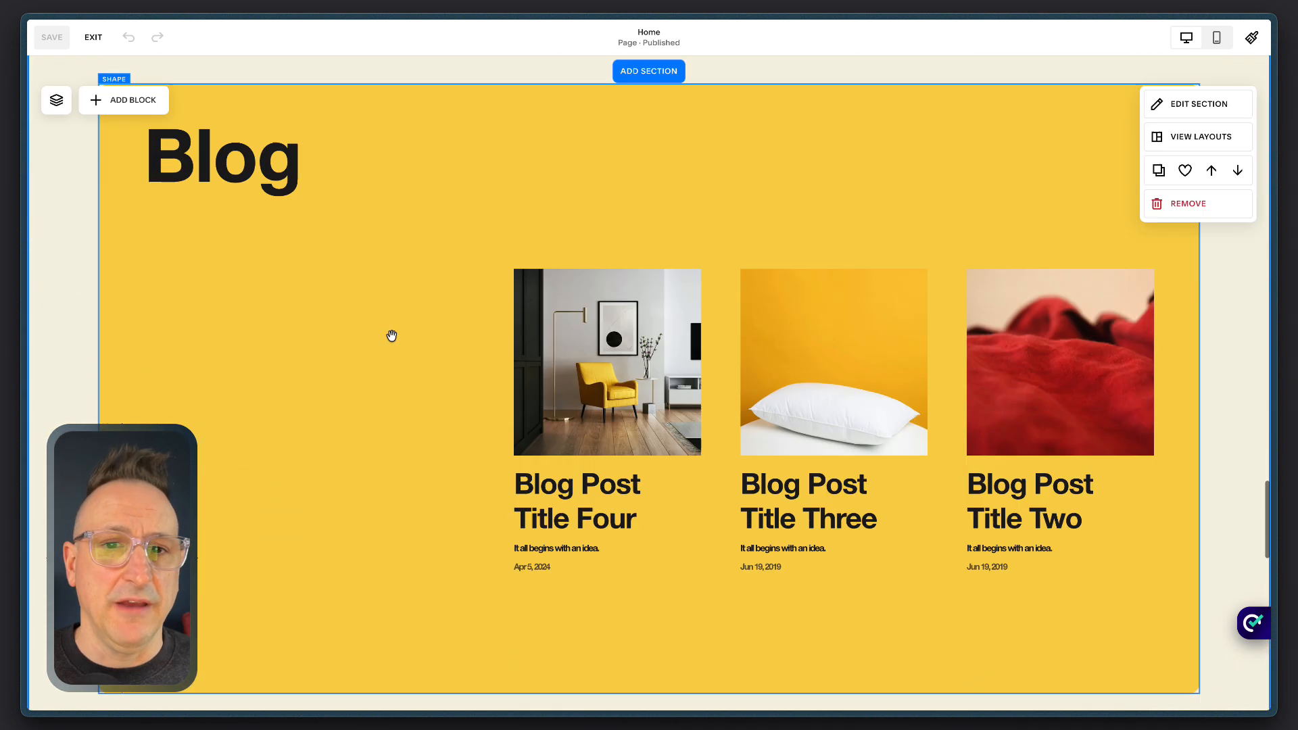
{"action": "scroll", "coordinate": [607, 235], "scroll_direction": "up", "scroll_amount": 1}
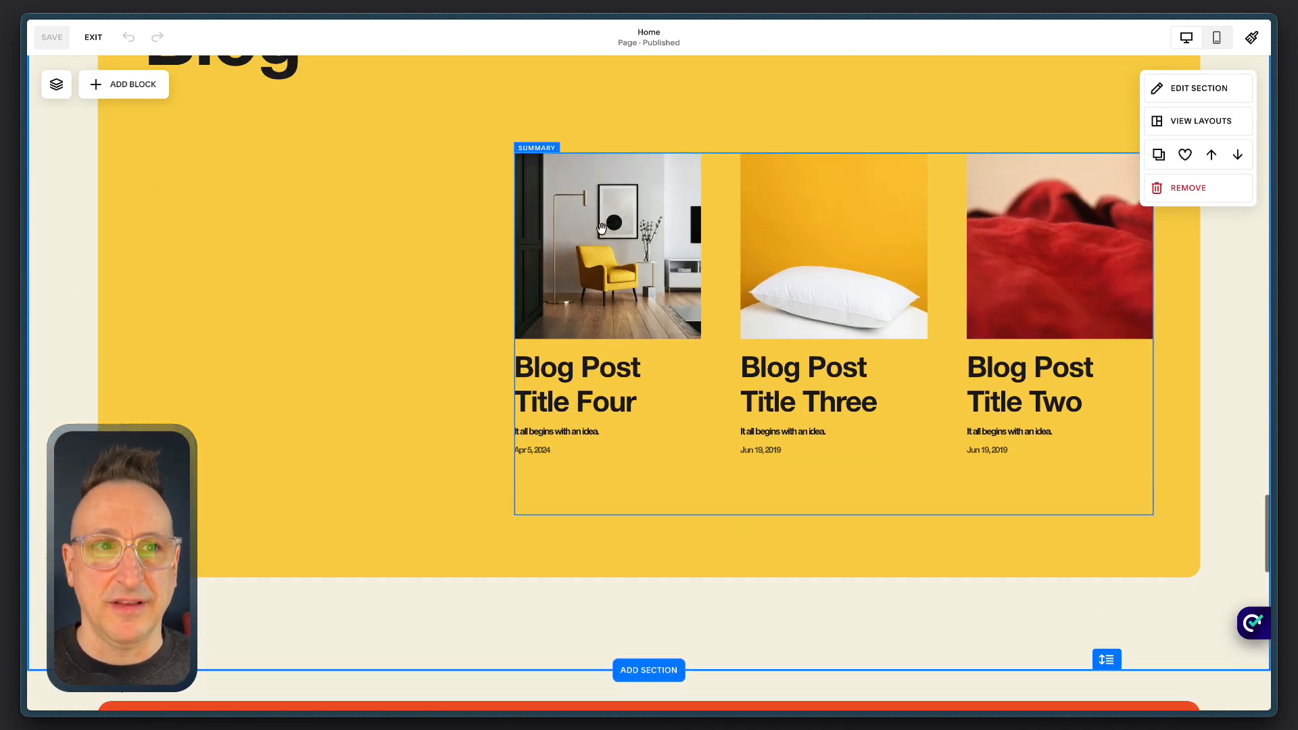
{"action": "left_click", "coordinate": [94, 37]}
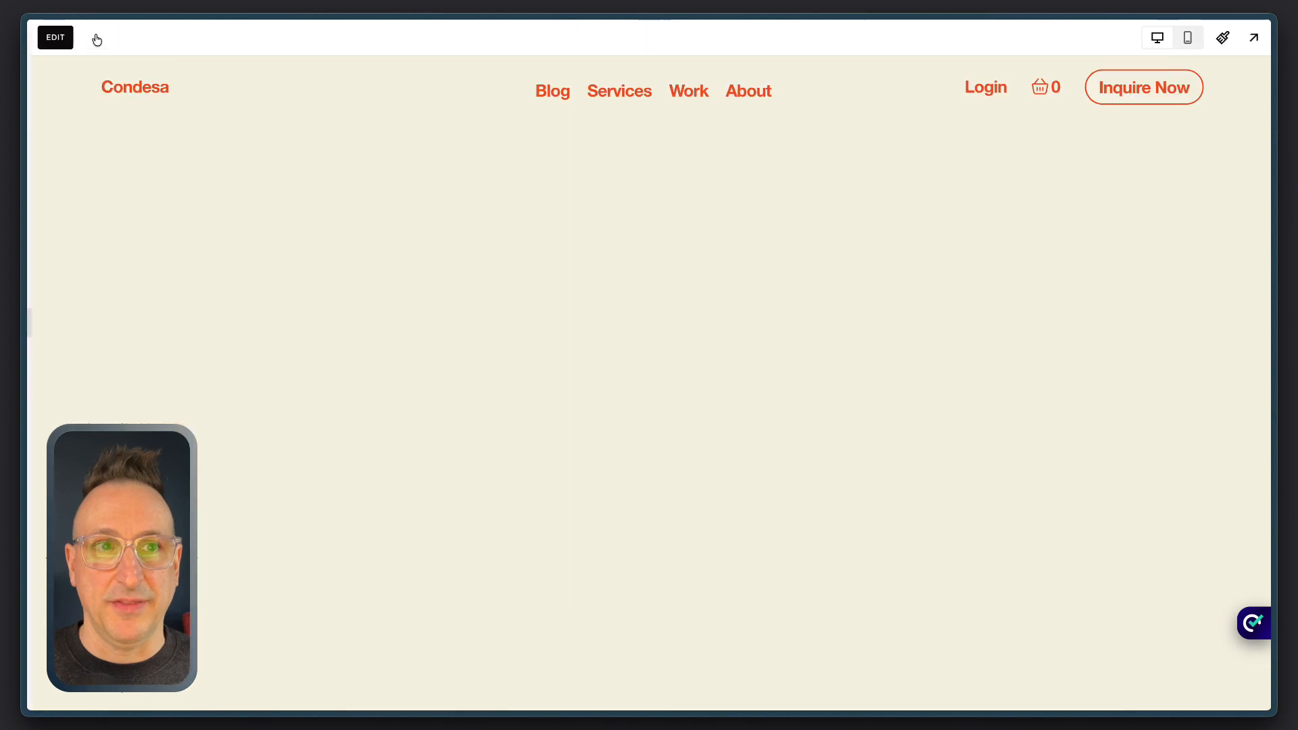
Start editing the home page and open the content settings of the summary block in the Blog section.
{"action": "left_click", "coordinate": [275, 48]}
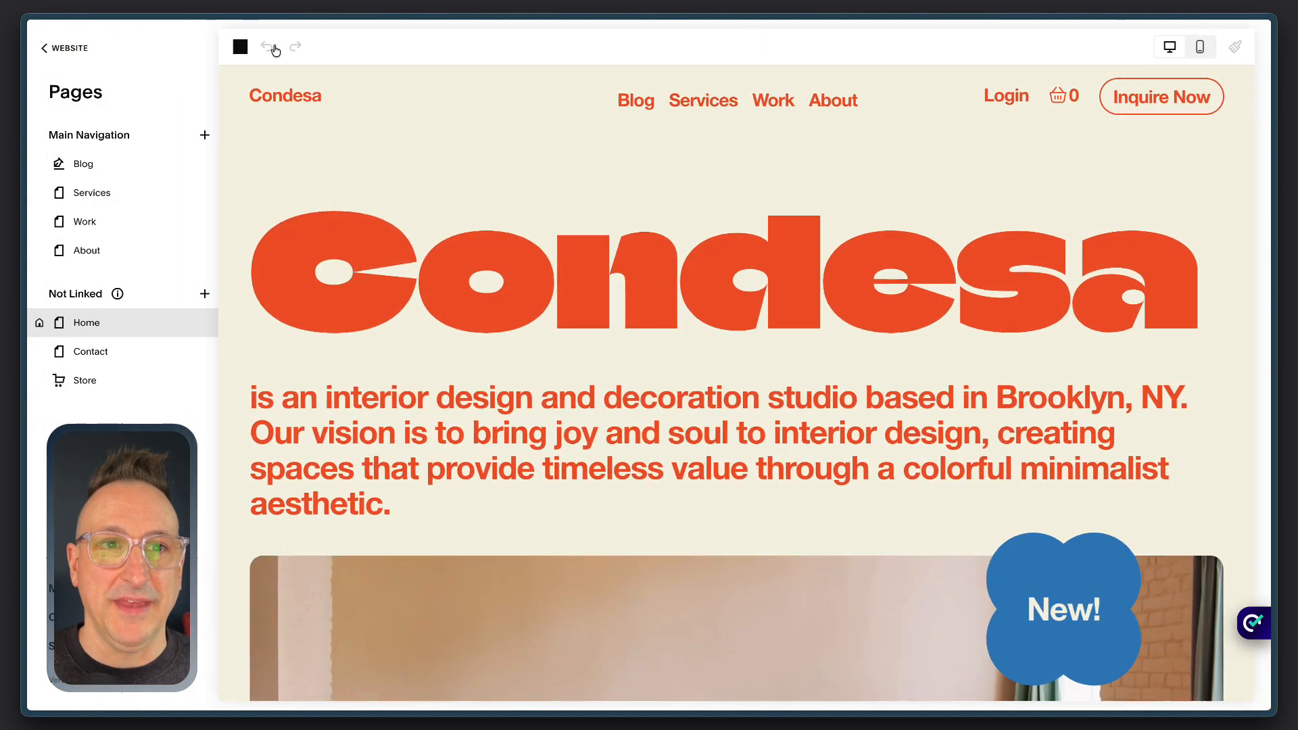
{"action": "scroll", "coordinate": [415, 247], "scroll_direction": "down", "scroll_amount": 15}
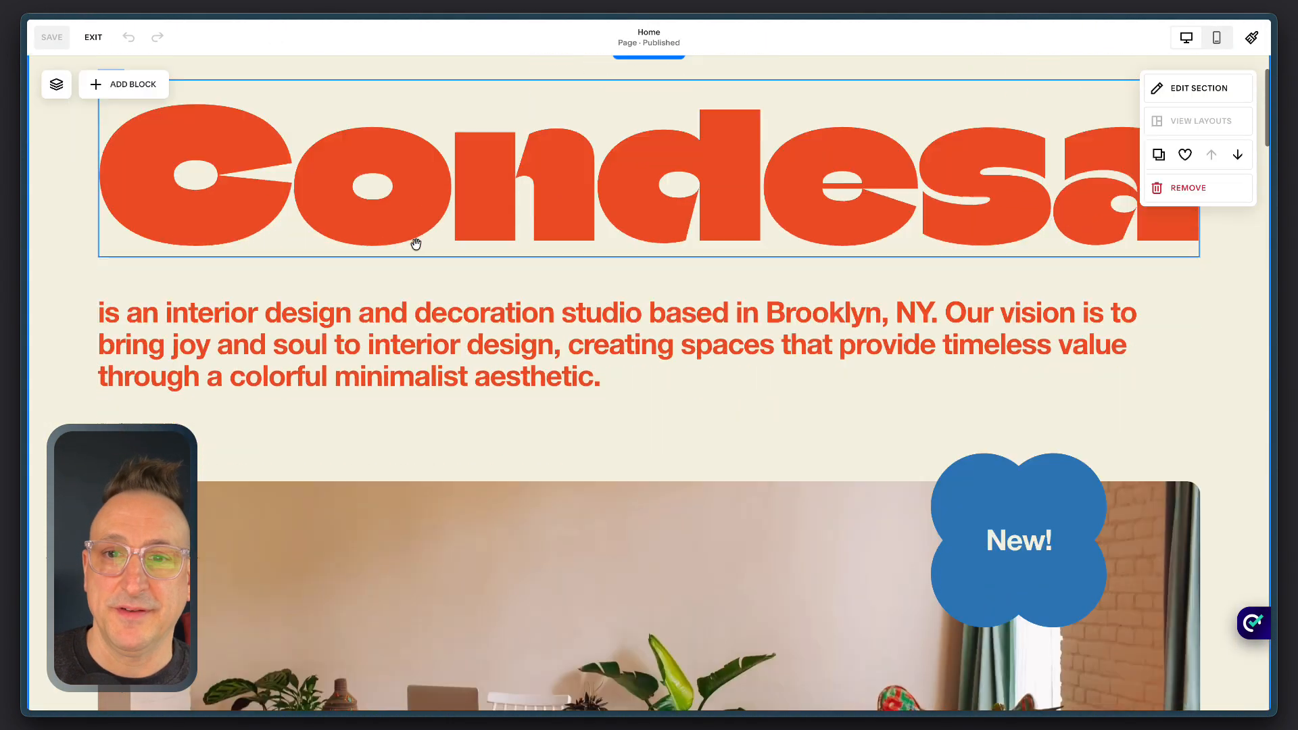
{"action": "scroll", "coordinate": [416, 244], "scroll_direction": "down", "scroll_amount": 20}
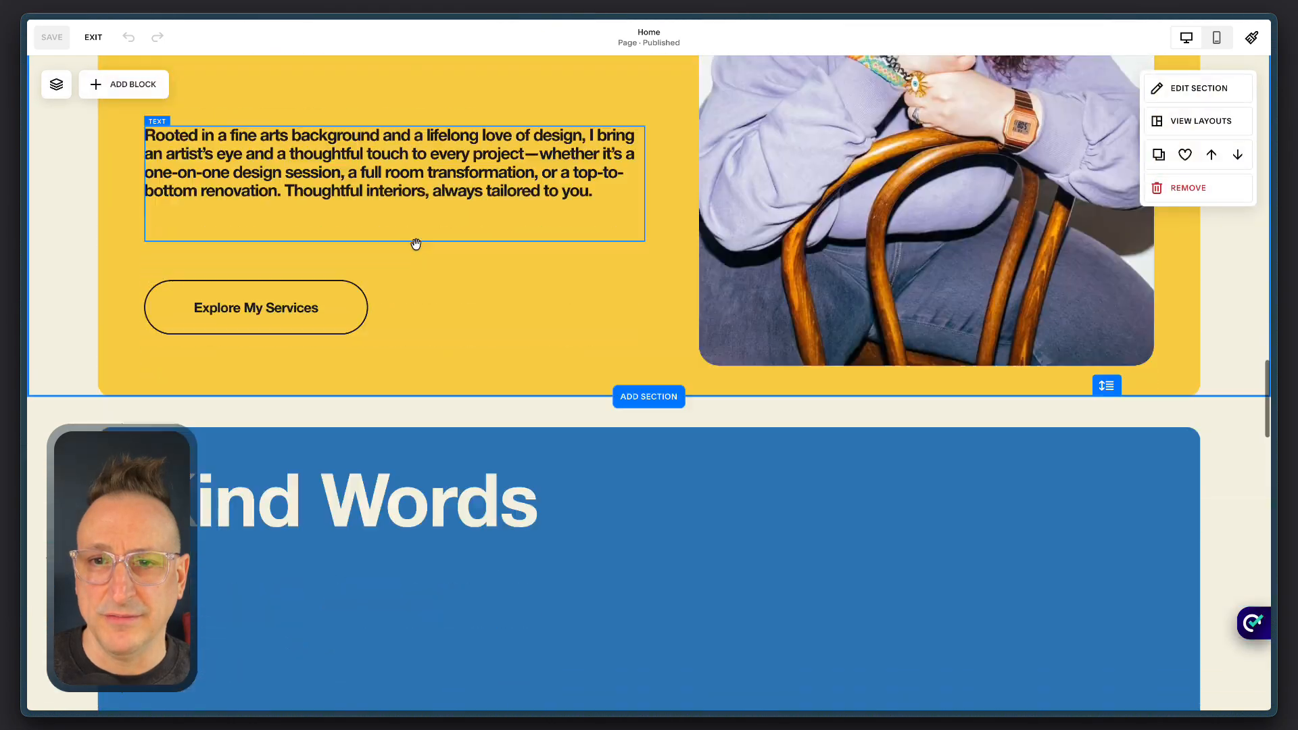
{"action": "scroll", "coordinate": [416, 244], "scroll_direction": "down", "scroll_amount": 1}
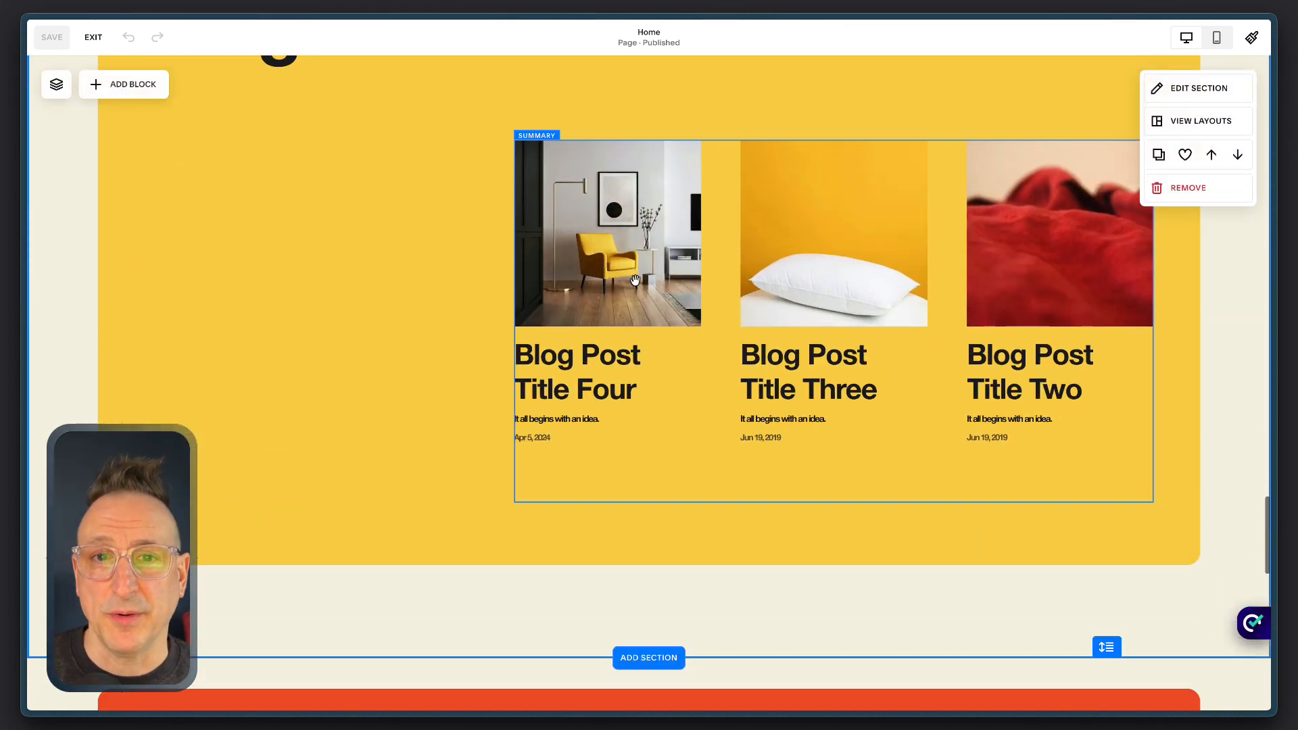
{"action": "left_click", "coordinate": [656, 357]}
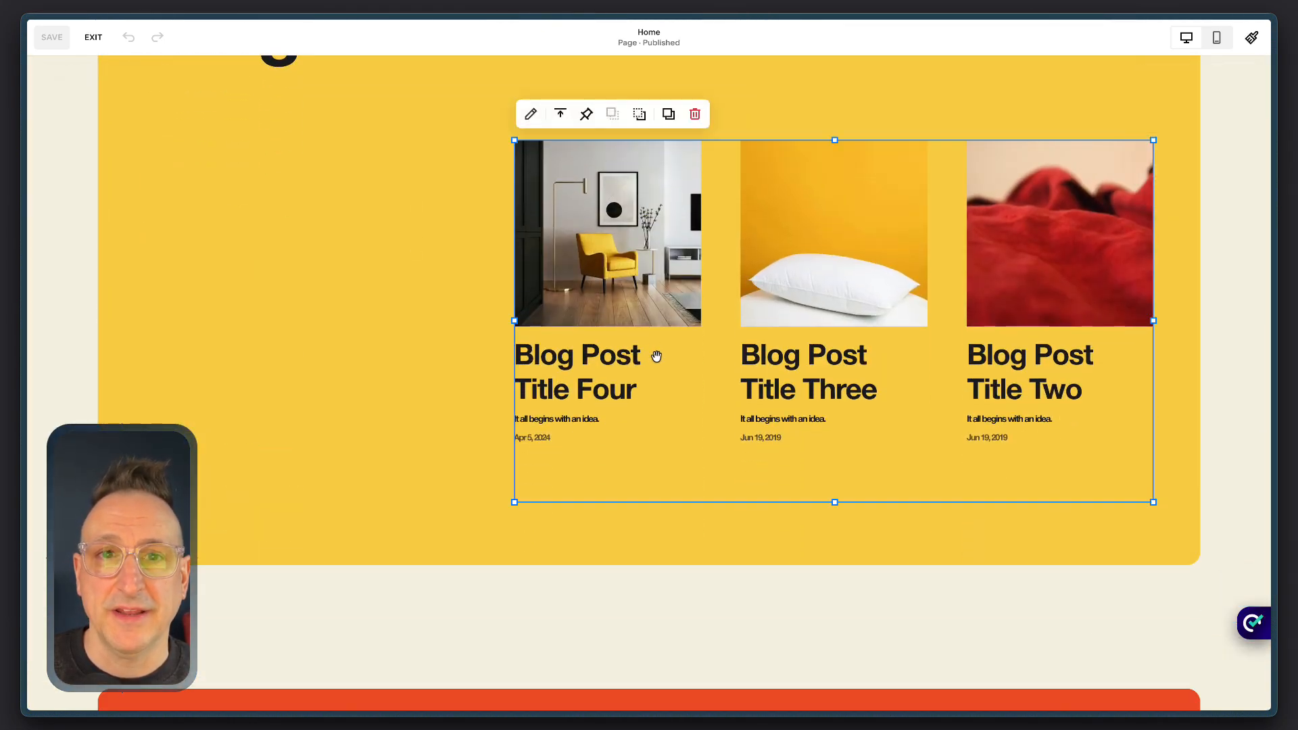
{"action": "left_click", "coordinate": [532, 115]}
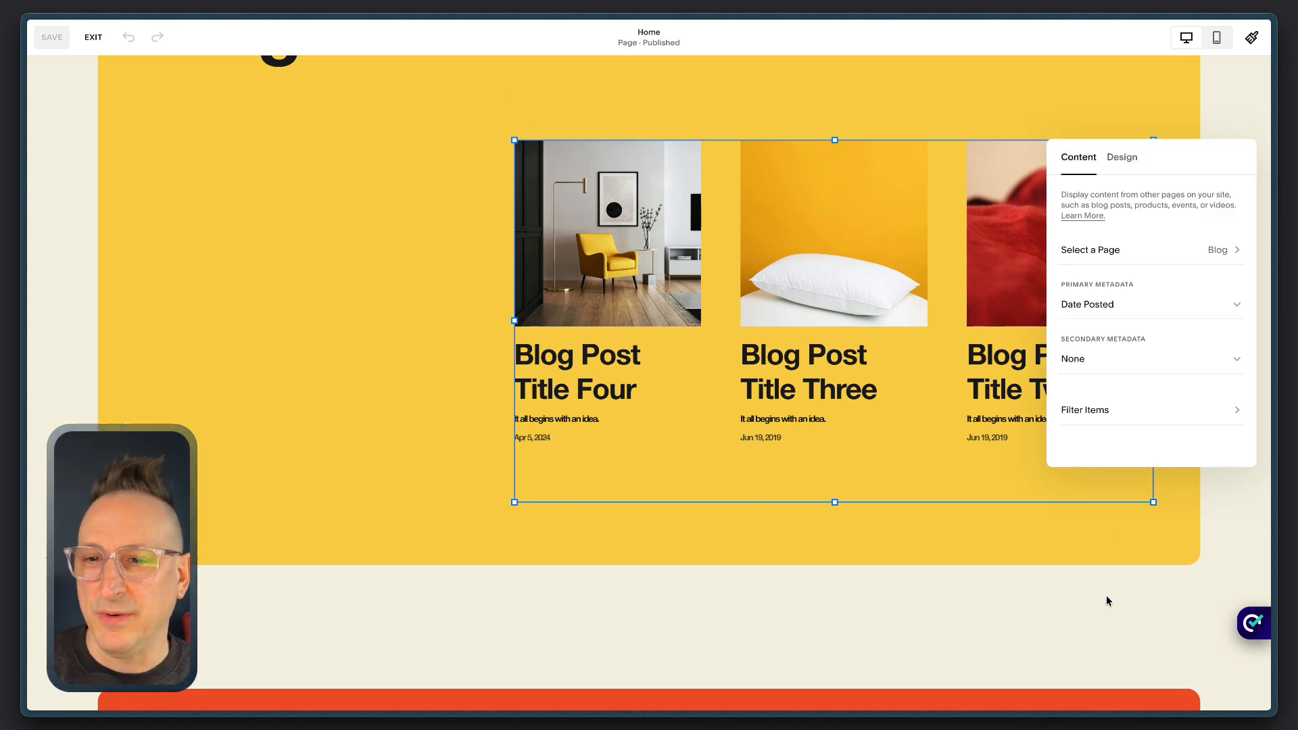
{"action": "left_click", "coordinate": [1109, 593]}
{"action": "double_click", "coordinate": [913, 407]}
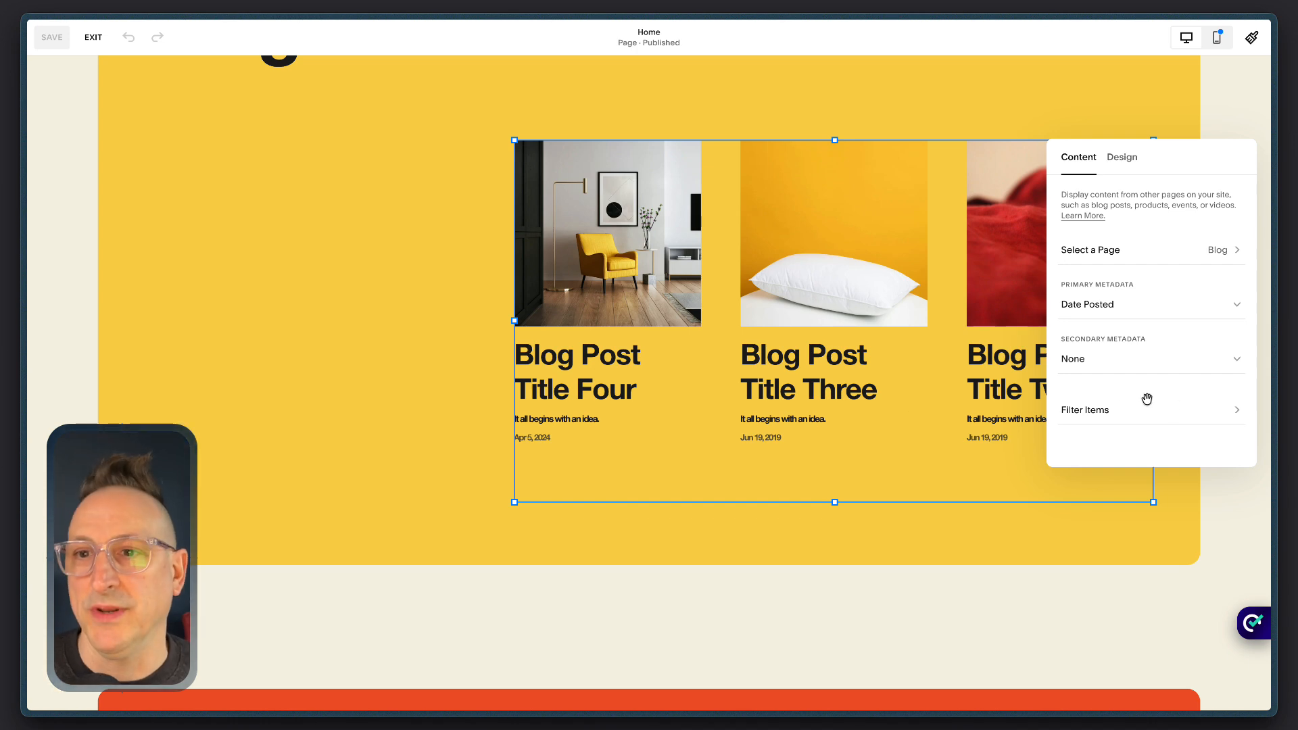
Check the summary block's source page selection and open its primary metadata options.
{"action": "left_click", "coordinate": [1134, 251]}
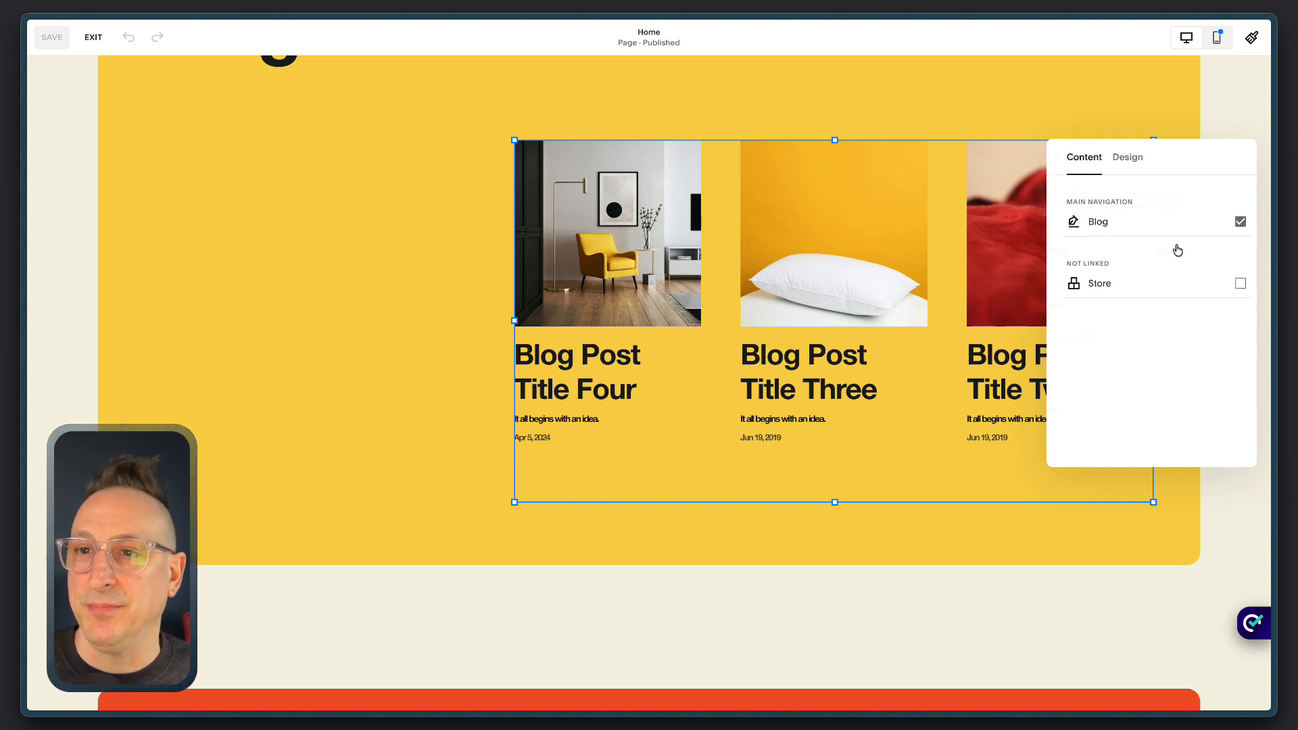
{"action": "left_click", "coordinate": [1074, 154]}
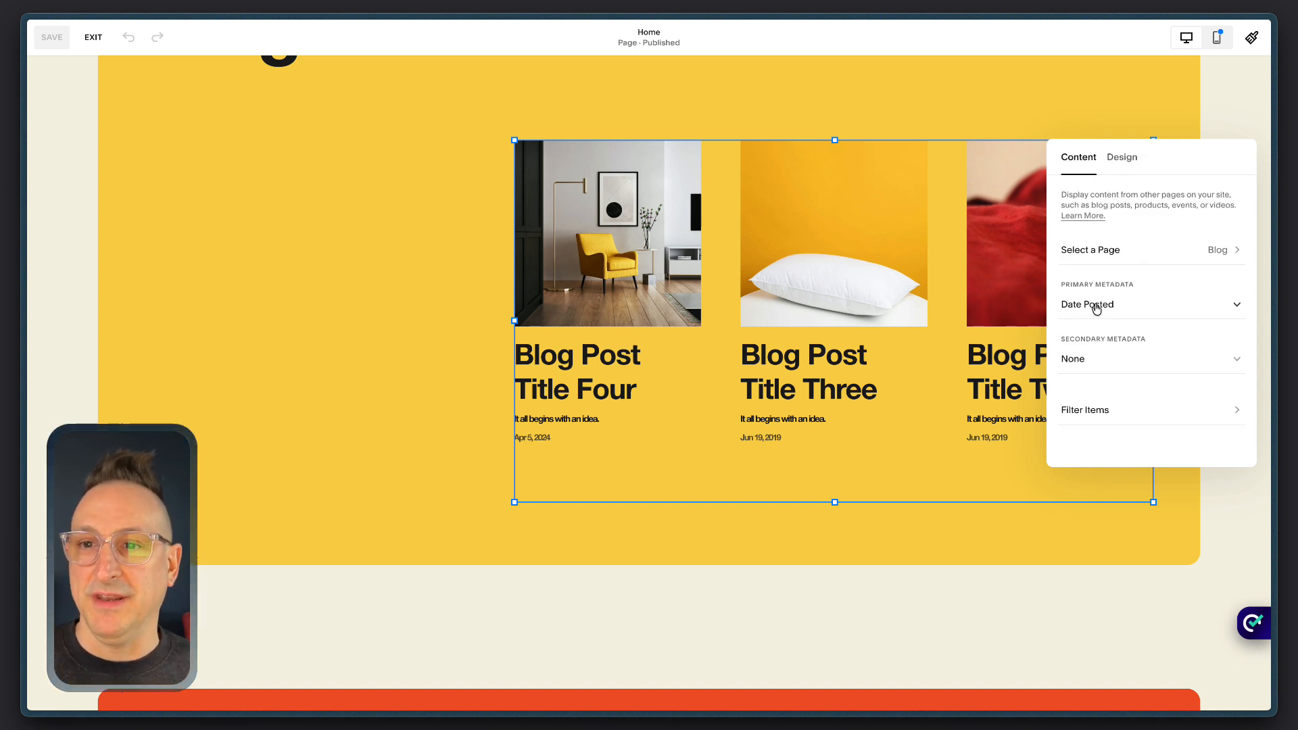
{"action": "left_click", "coordinate": [1104, 308]}
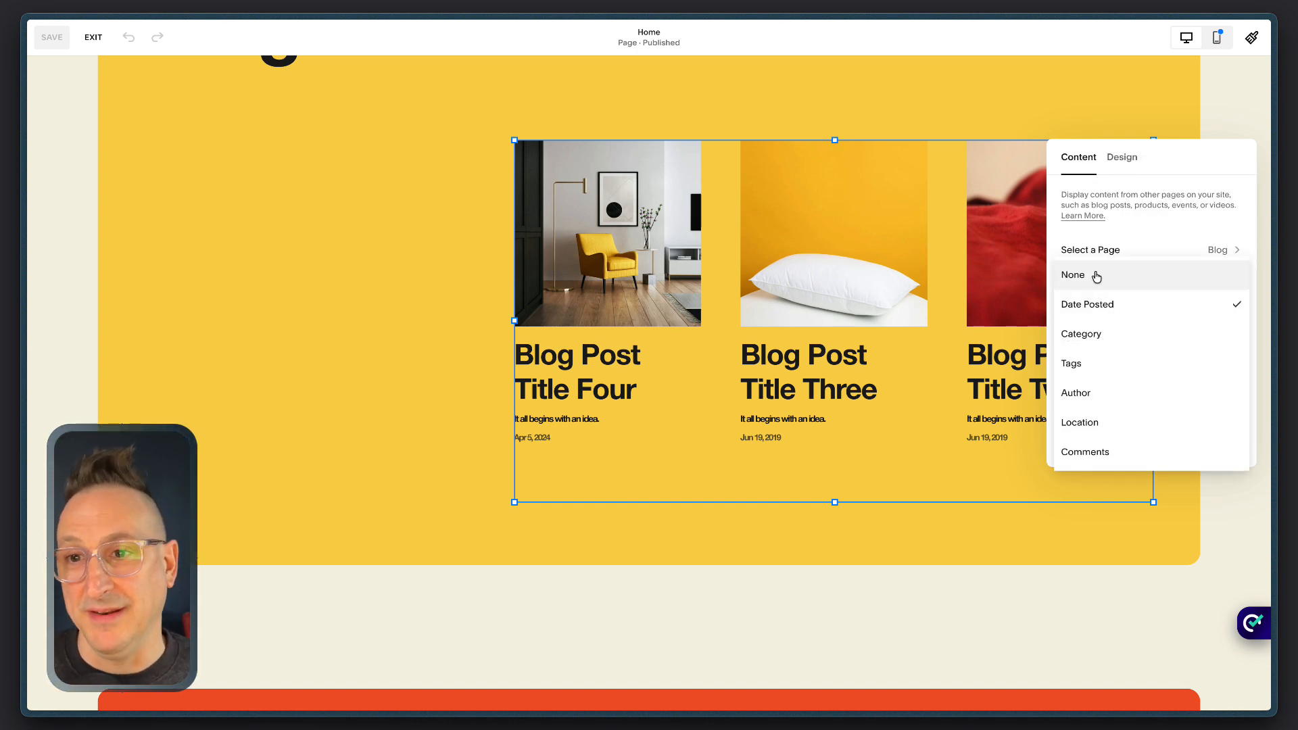